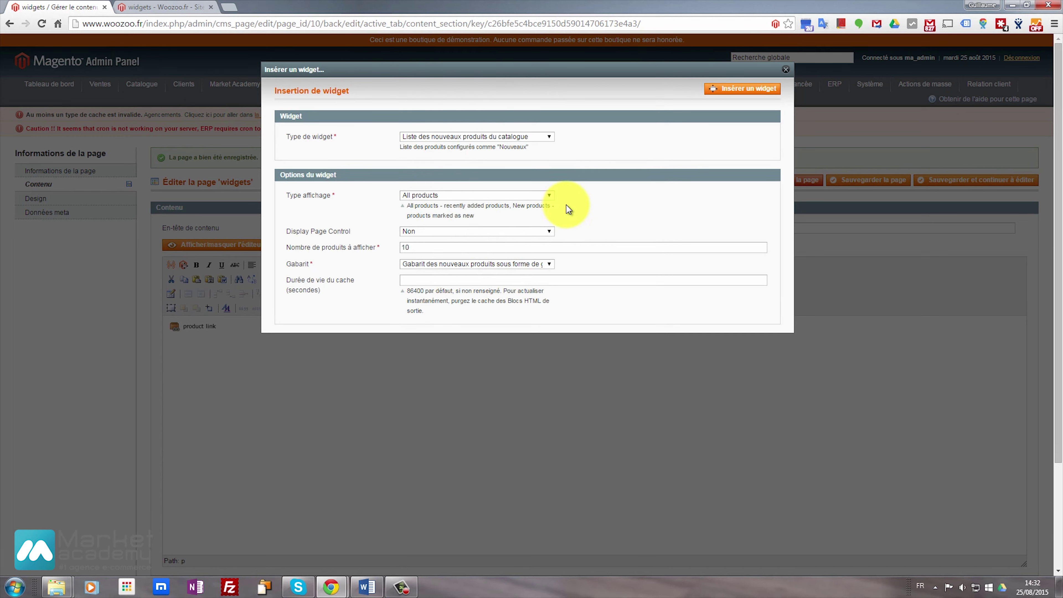
Set the new products list widget's display type to All products.
click(443, 197)
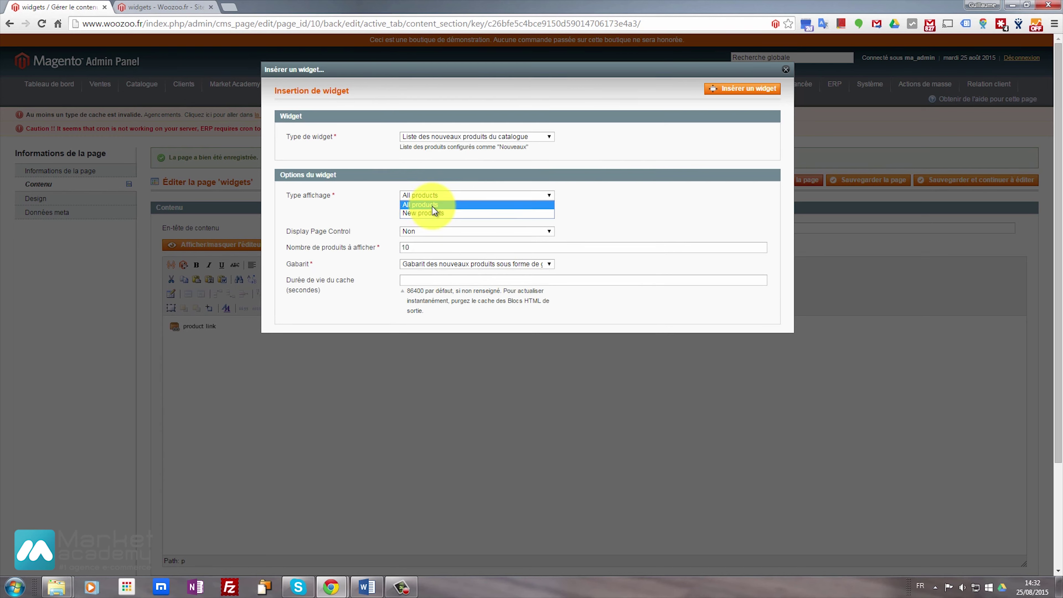
click(432, 204)
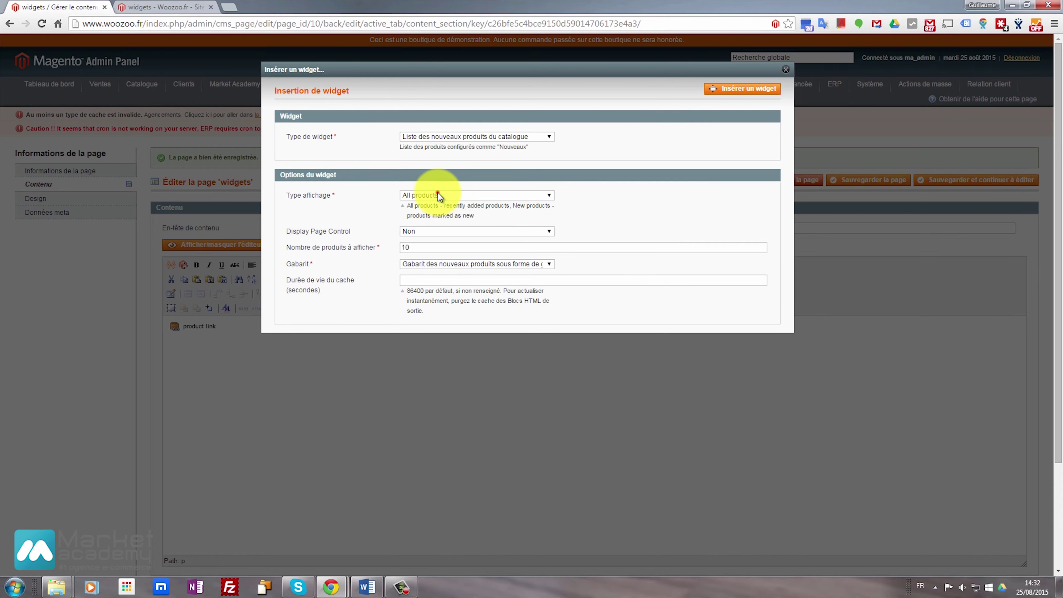
click(438, 195)
click(436, 205)
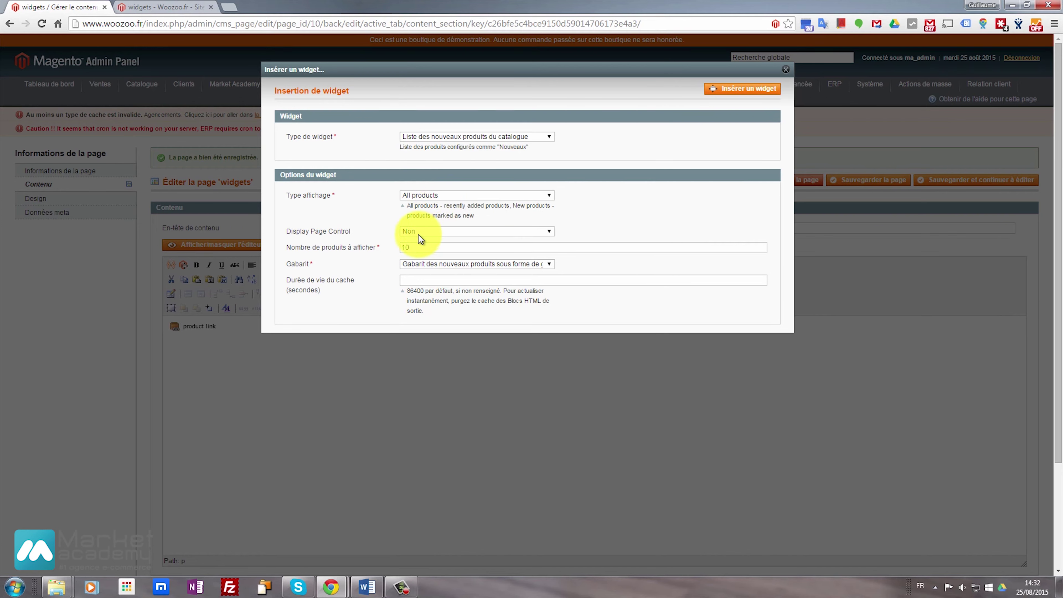
click(426, 196)
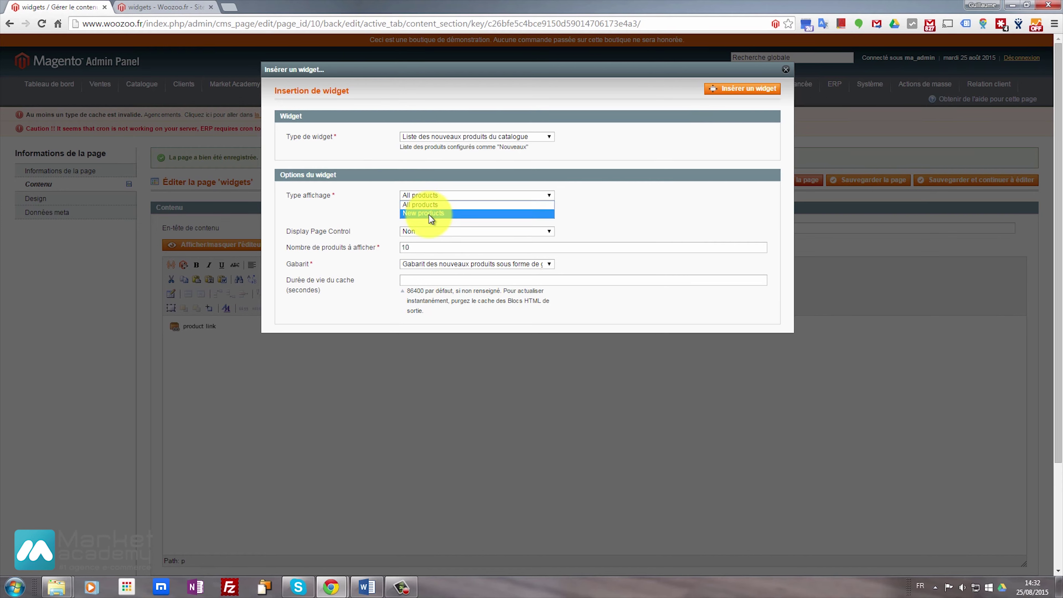
click(415, 231)
click(342, 235)
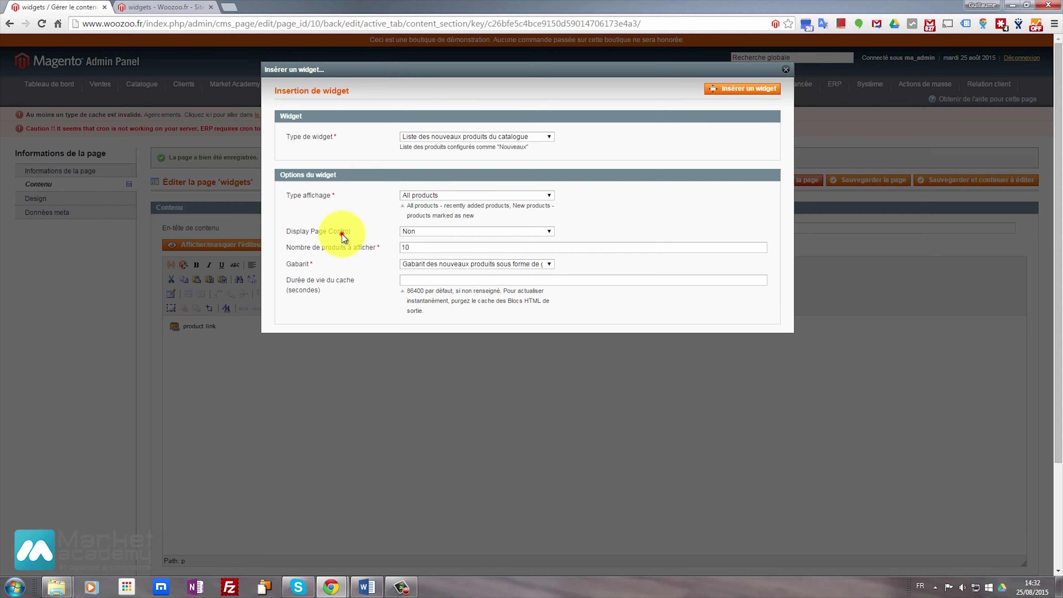
Enable Display Page Control with 4 products per page, 2 products to display, and the new products grid template.
click(418, 231)
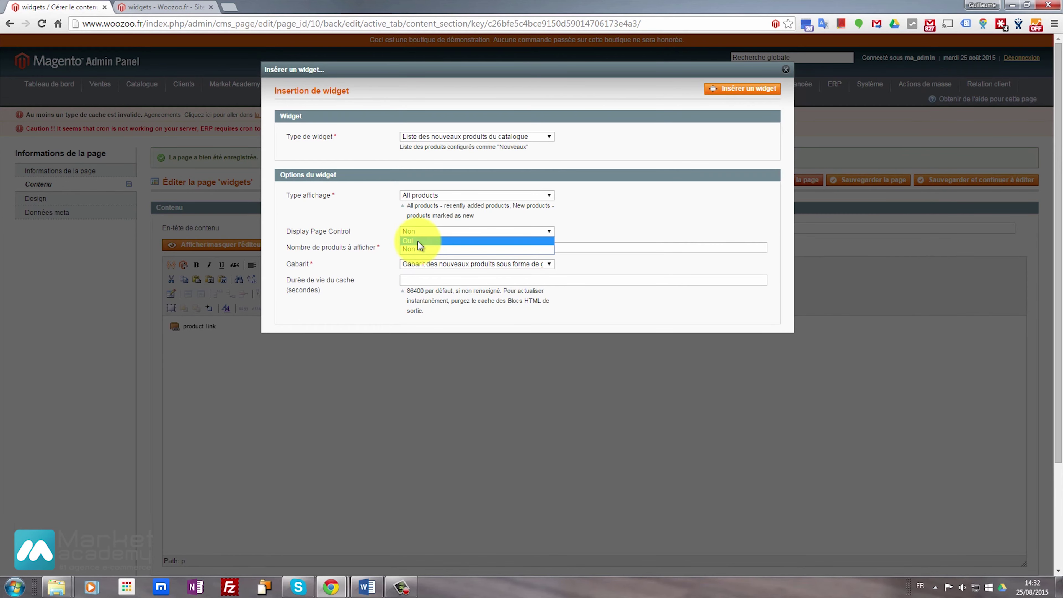
click(419, 241)
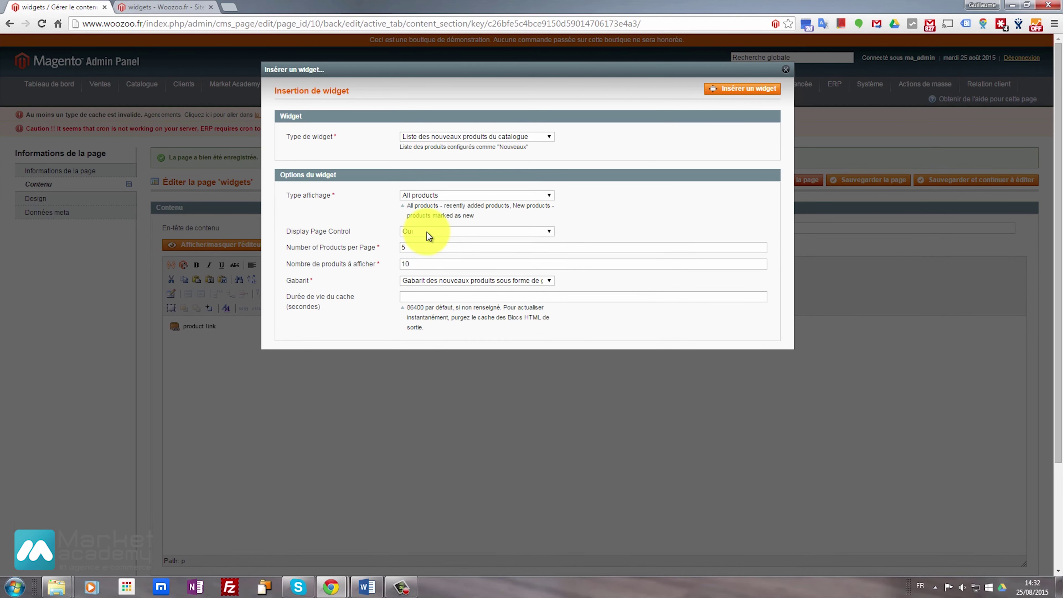
drag(412, 249, 394, 249)
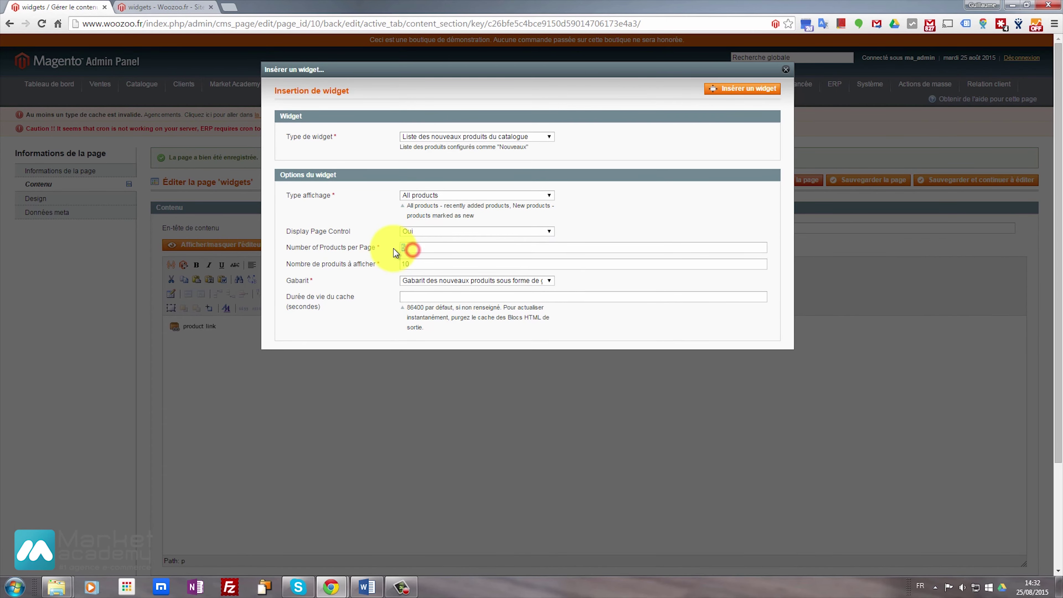
text(4)
key(Tab)
text(2)
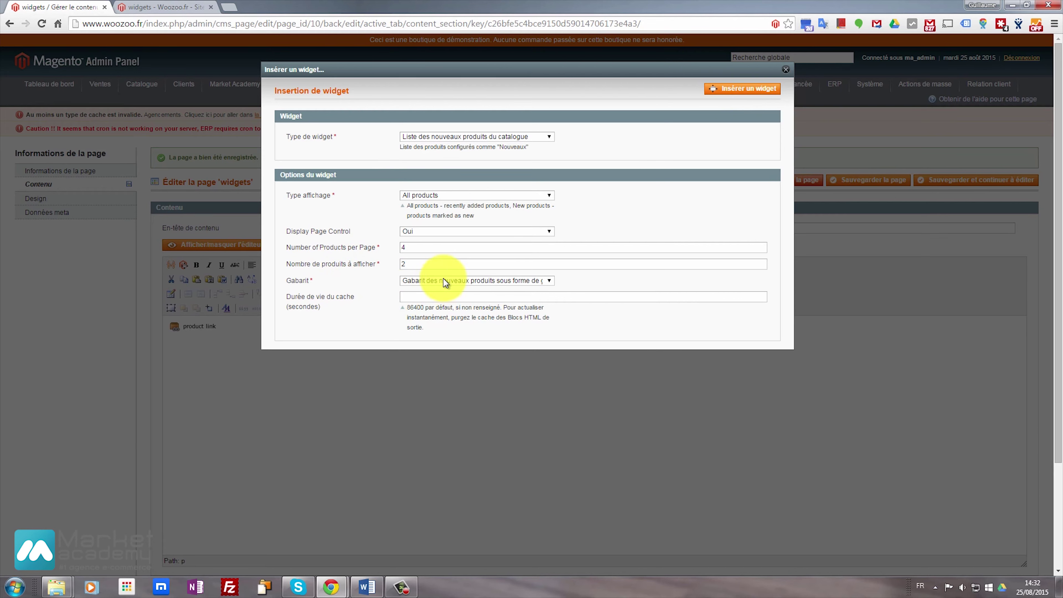
click(451, 284)
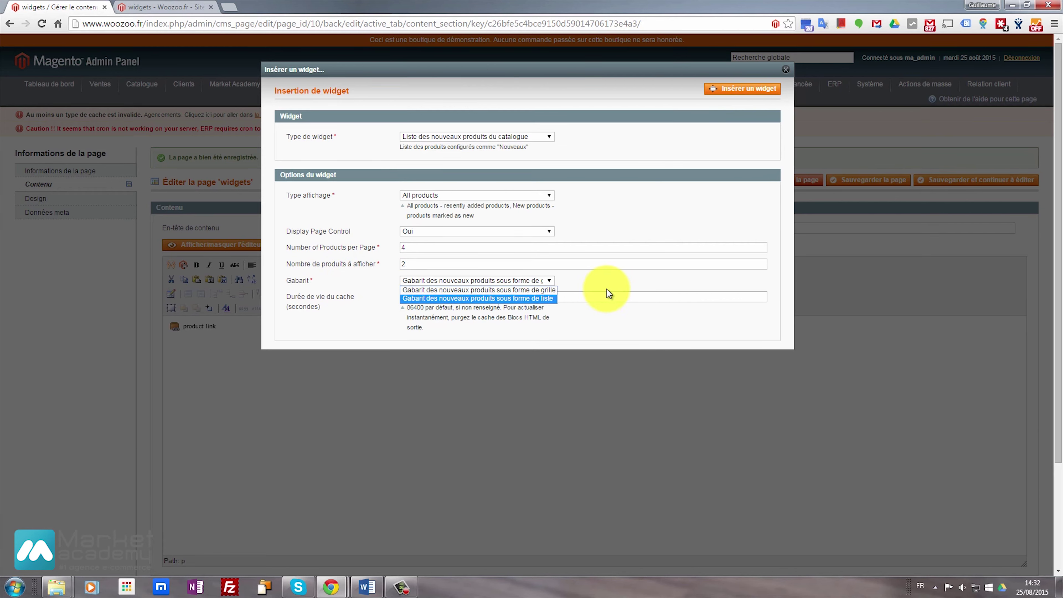
click(539, 290)
click(430, 294)
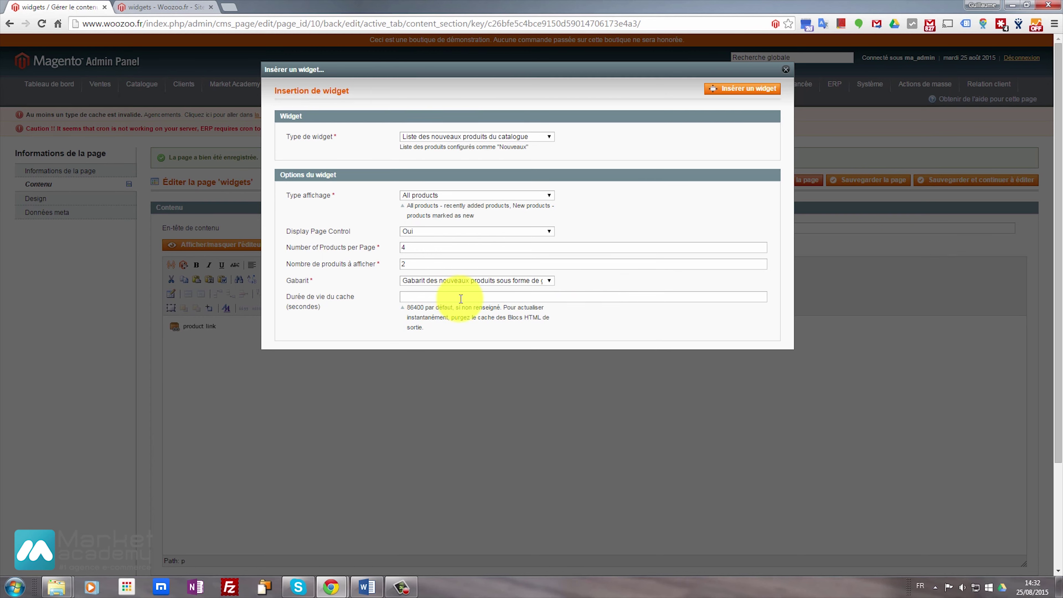
Insert the configured widget, save the page while continuing to edit, and reload the storefront widgets page to check it.
click(742, 89)
click(991, 178)
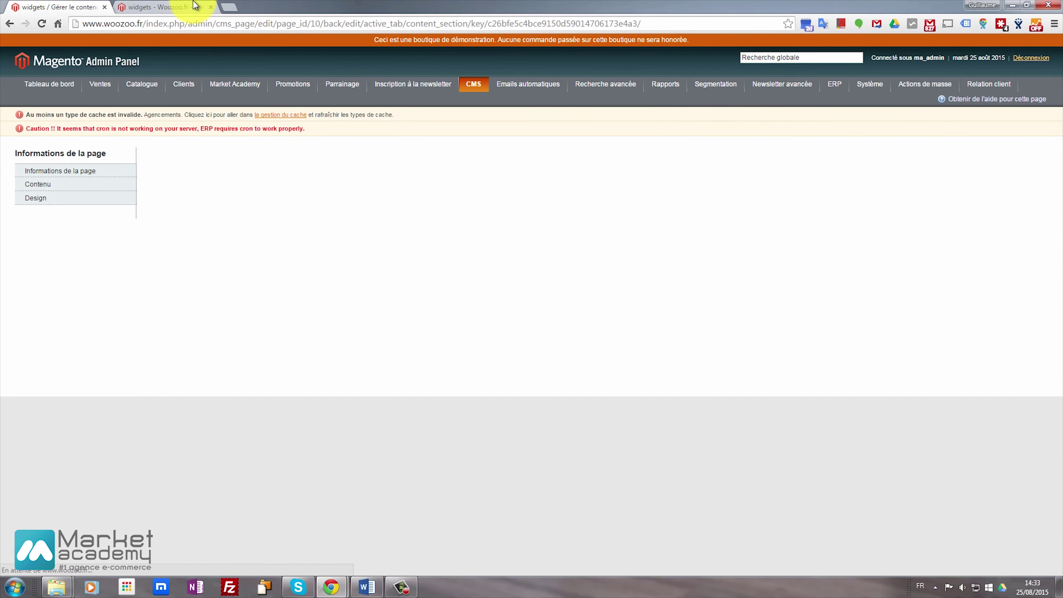
click(194, 5)
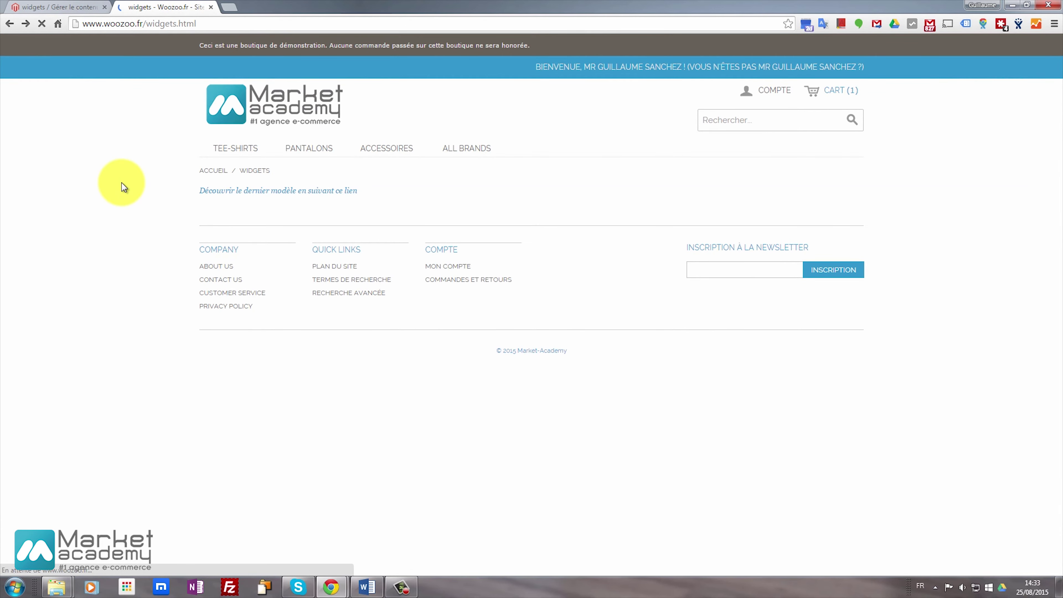
key(F5)
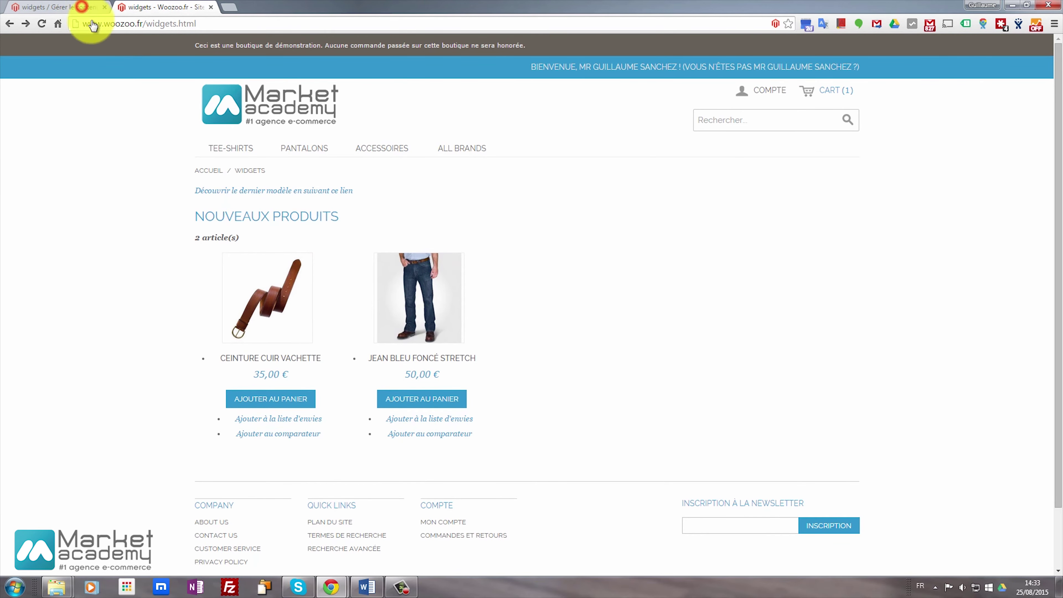
Change the new products widget to display 8 products and save the page while continuing to edit.
click(83, 7)
double_click(175, 342)
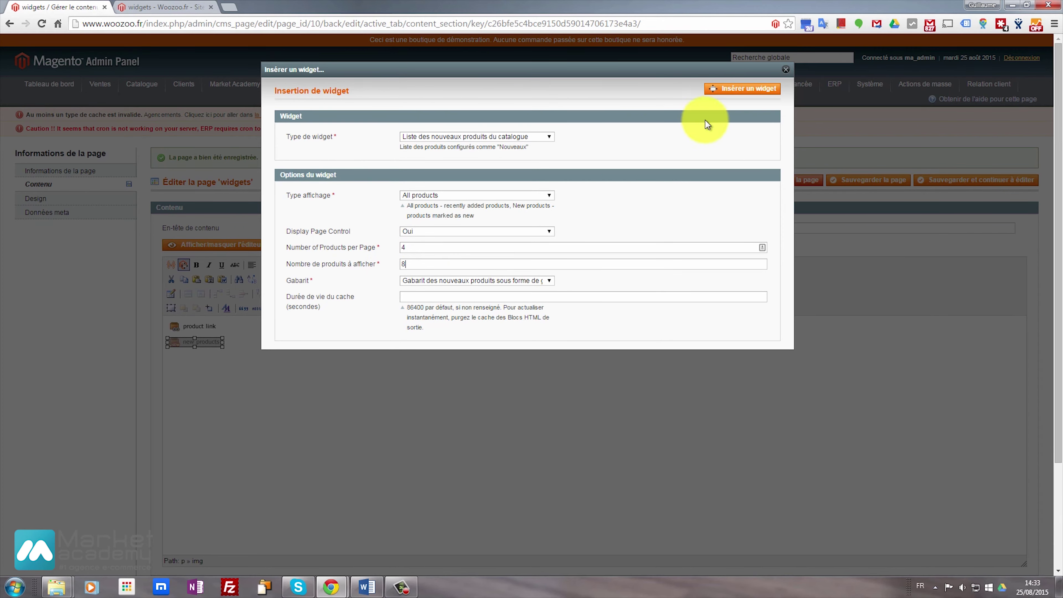
click(733, 93)
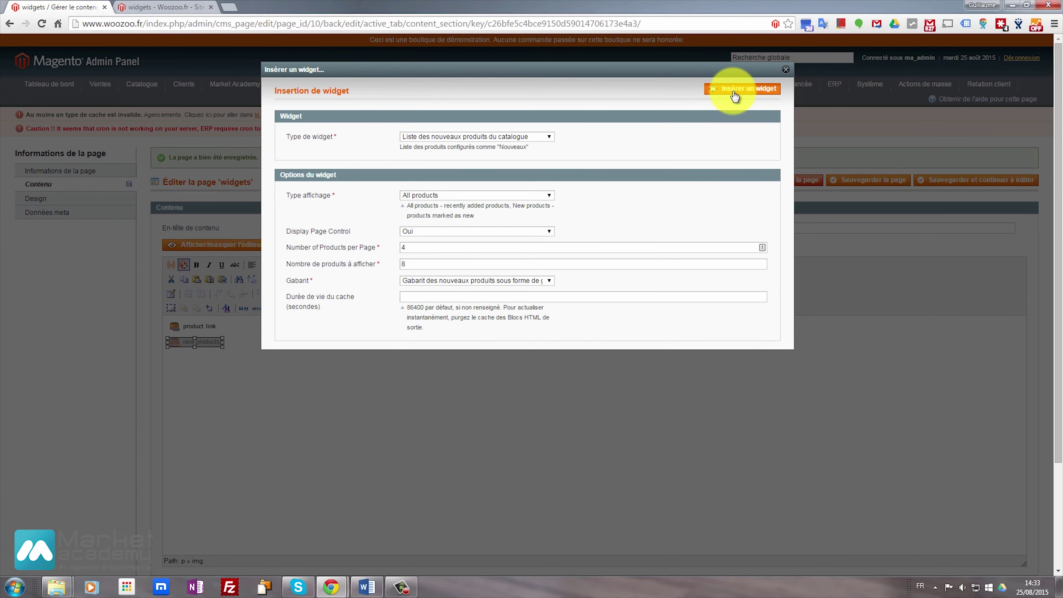
click(733, 93)
click(948, 191)
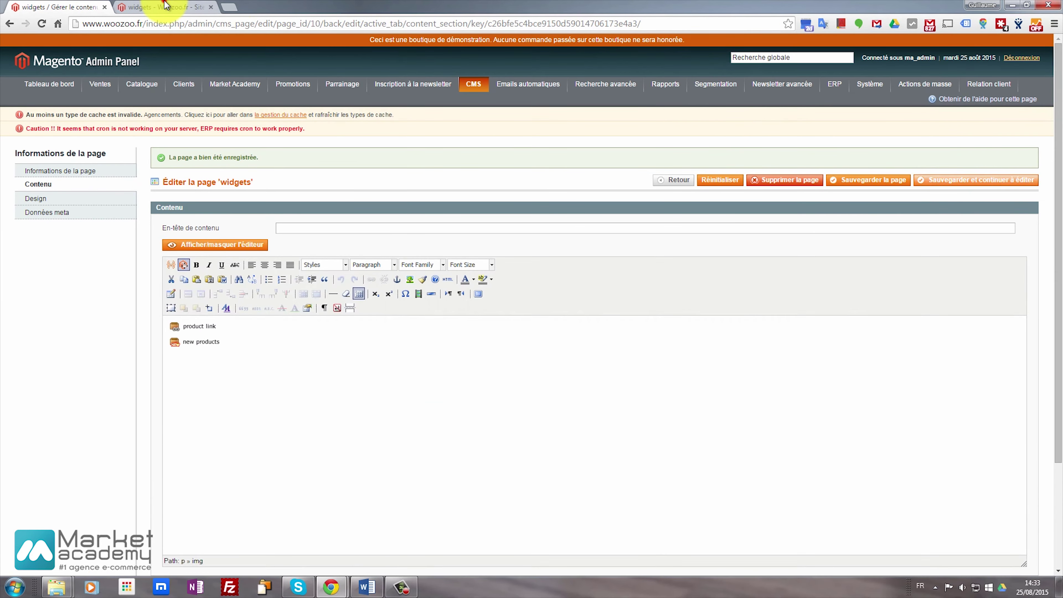
Reload the storefront widgets page and examine the new products pagination, going to page 2 and back to page 1.
click(165, 5)
key(F5)
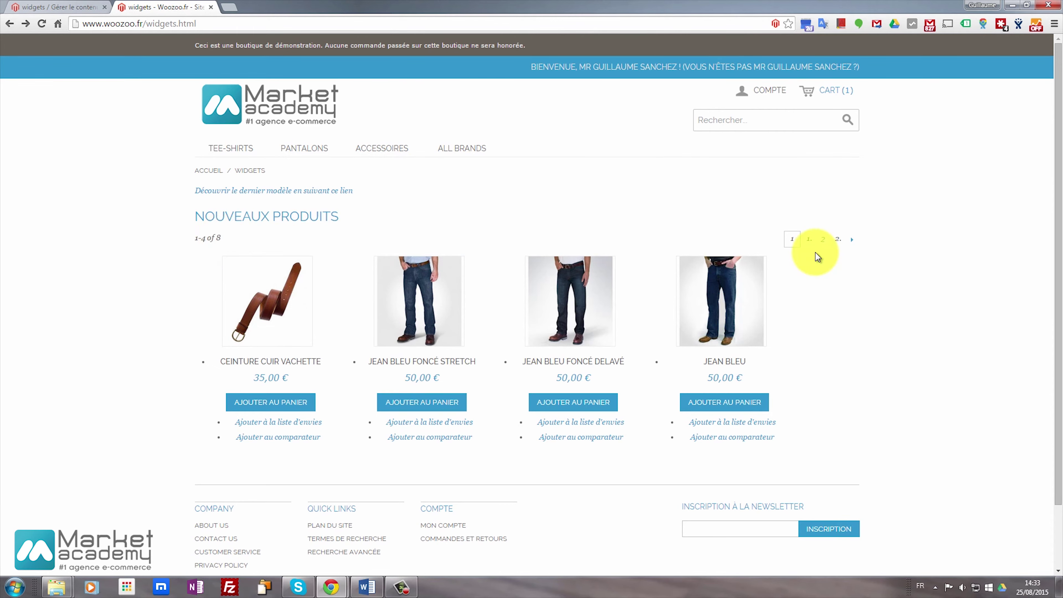
click(850, 240)
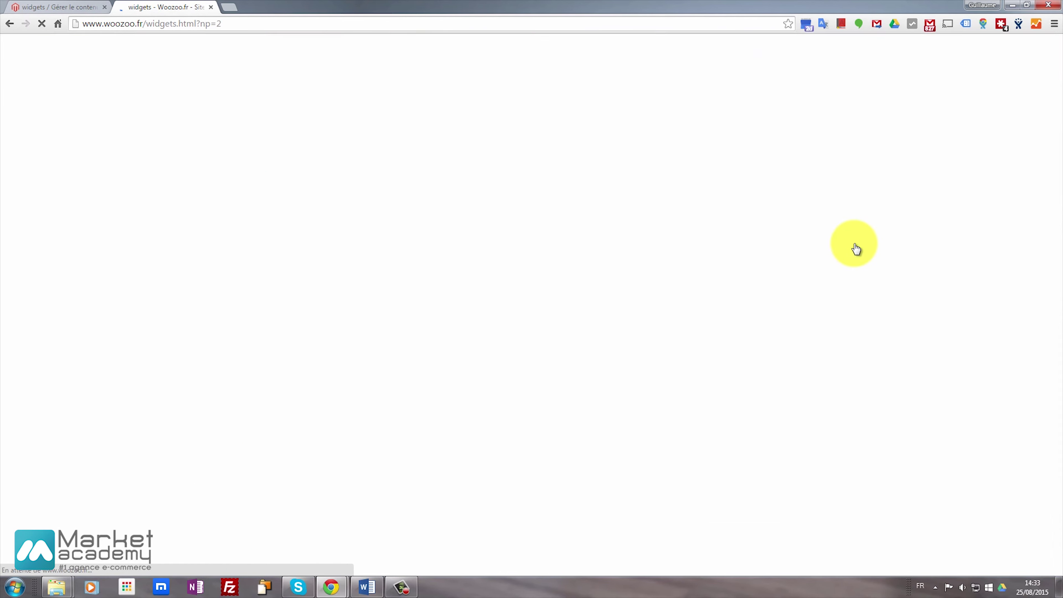
drag(200, 24, 229, 23)
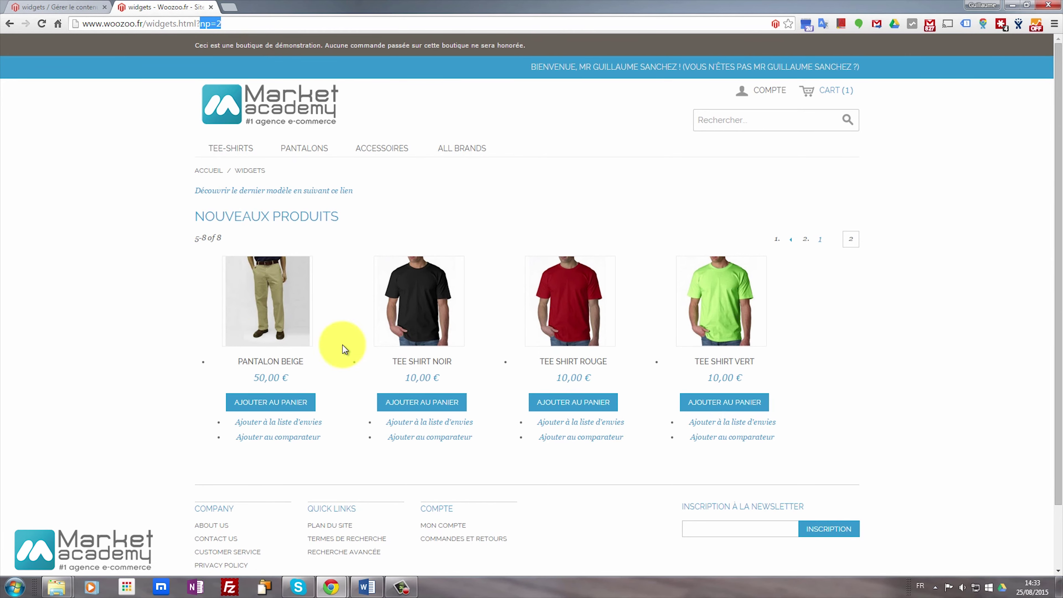
click(789, 242)
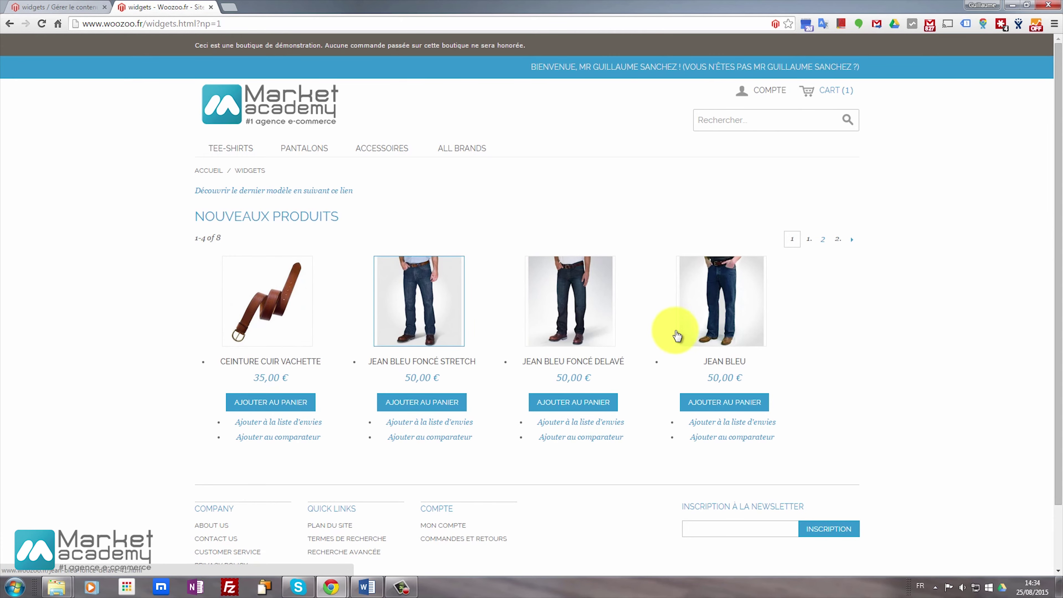
Reconfigure the new products widget with the list template, Display Page Control set to Non, and 4 products to display.
click(53, 4)
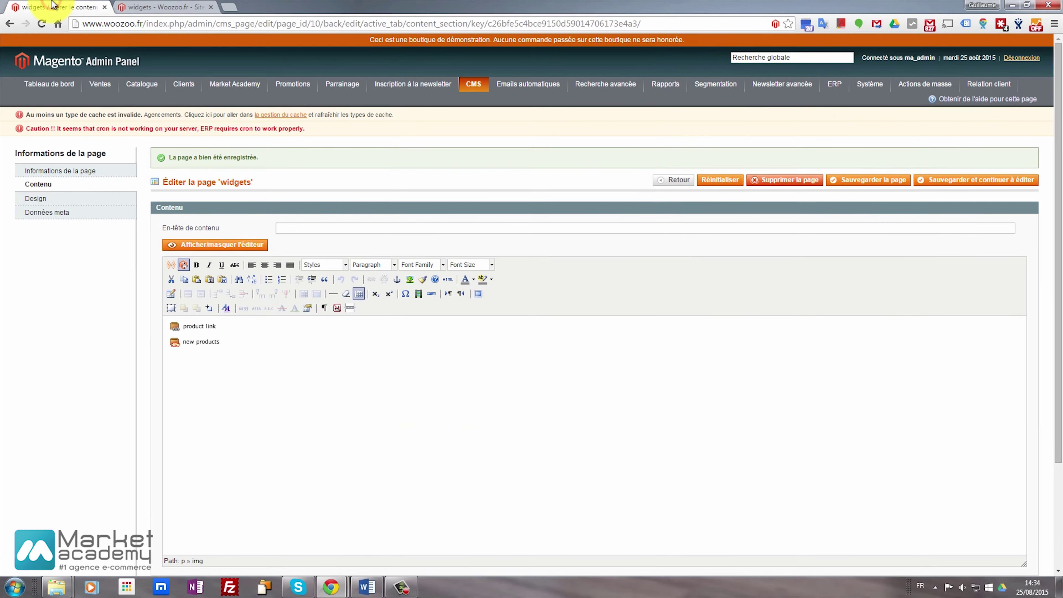
double_click(202, 343)
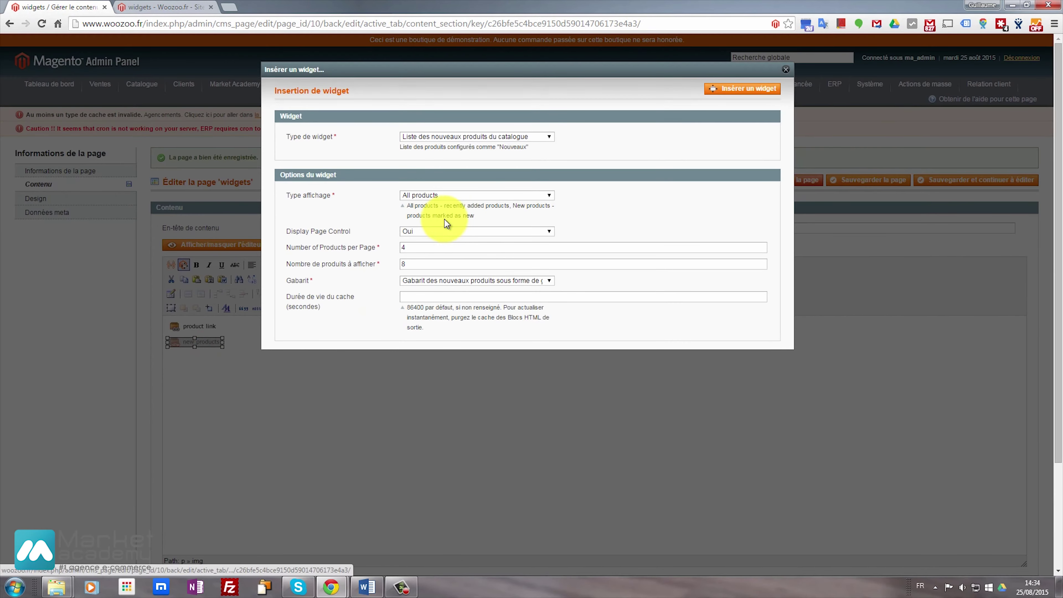
click(433, 280)
click(438, 298)
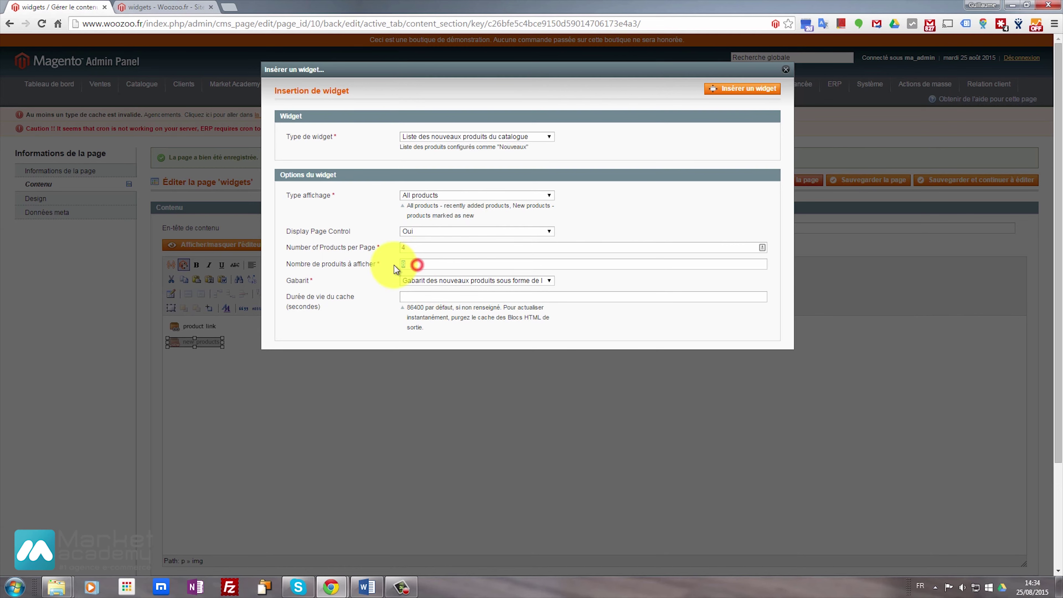
click(421, 232)
click(417, 248)
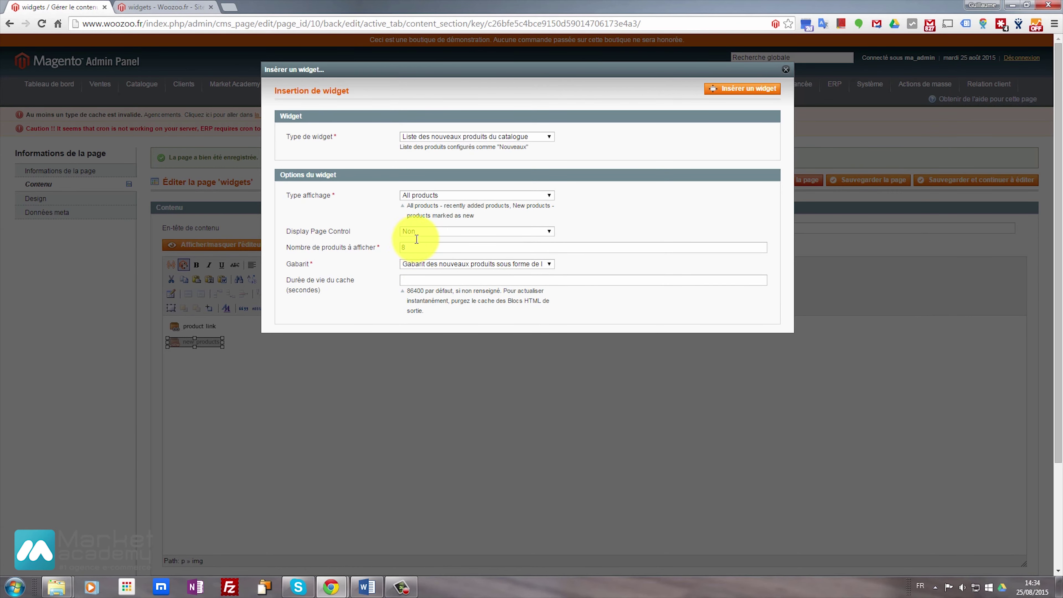
double_click(412, 248)
text(4)
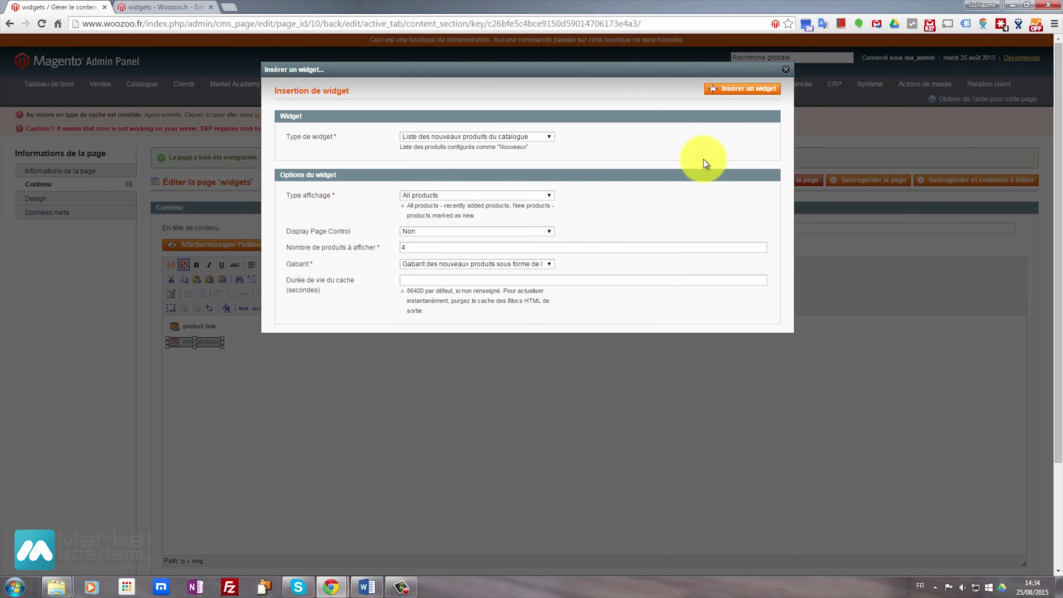
Apply the widget changes, save the page while continuing to edit, and reload the storefront to examine the list layout.
click(744, 89)
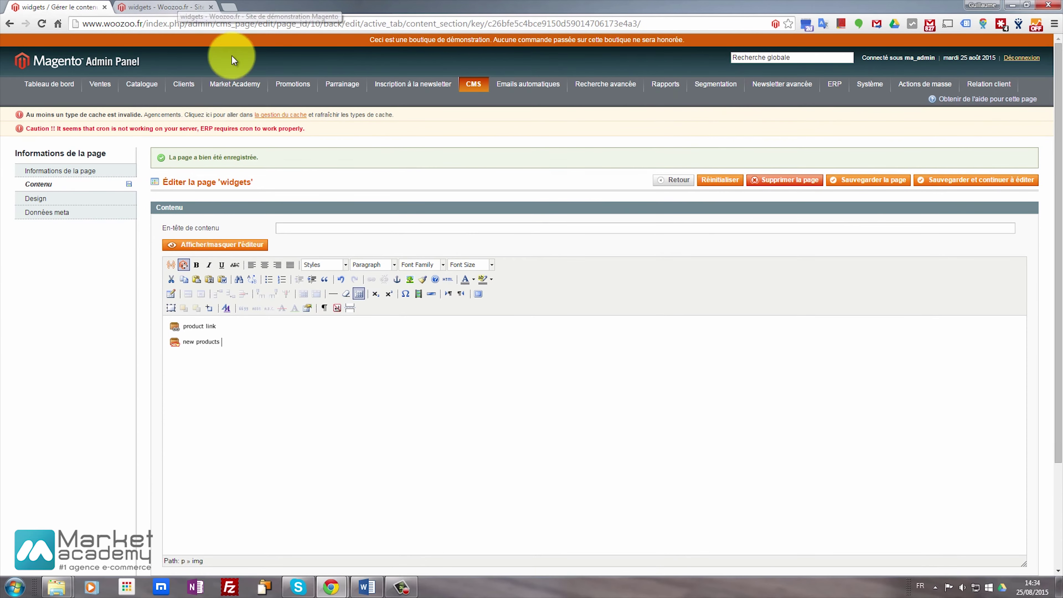
click(995, 181)
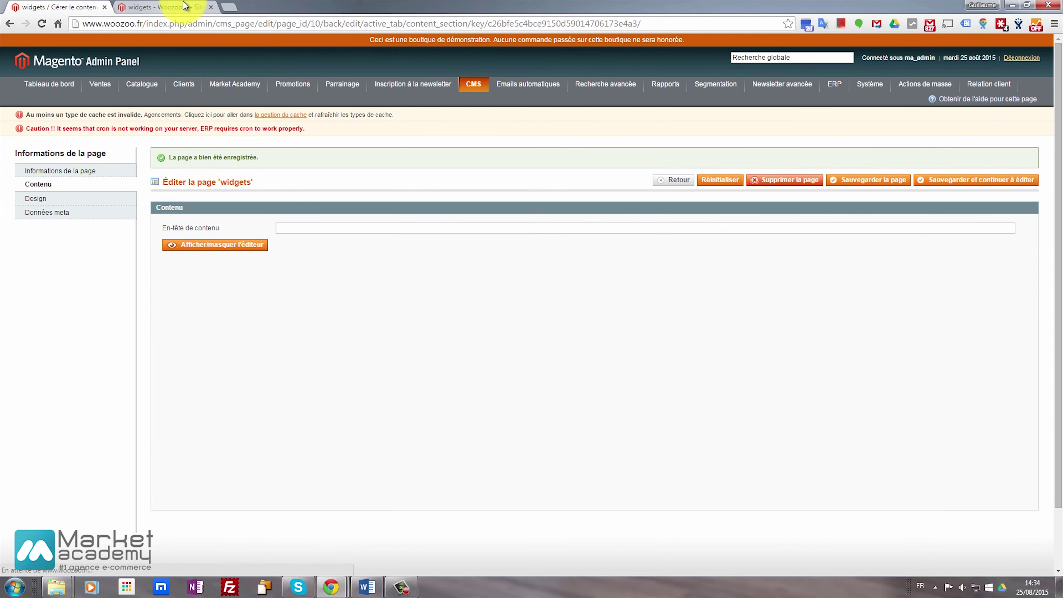
click(185, 6)
key(F5)
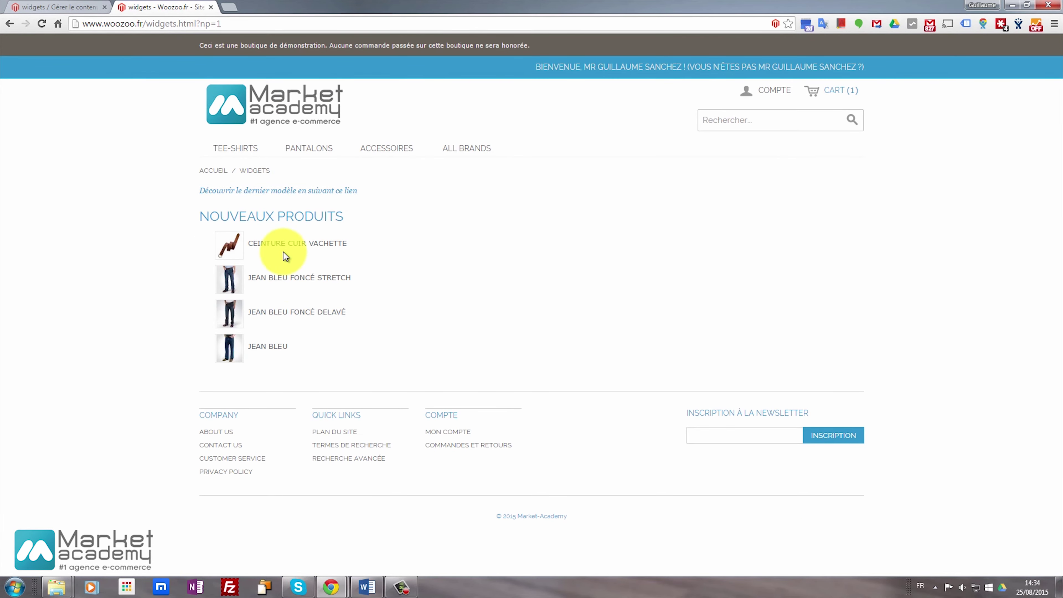
Move the product link widget to its own line below the new products widget and add an empty line under it.
click(54, 6)
drag(208, 355, 221, 337)
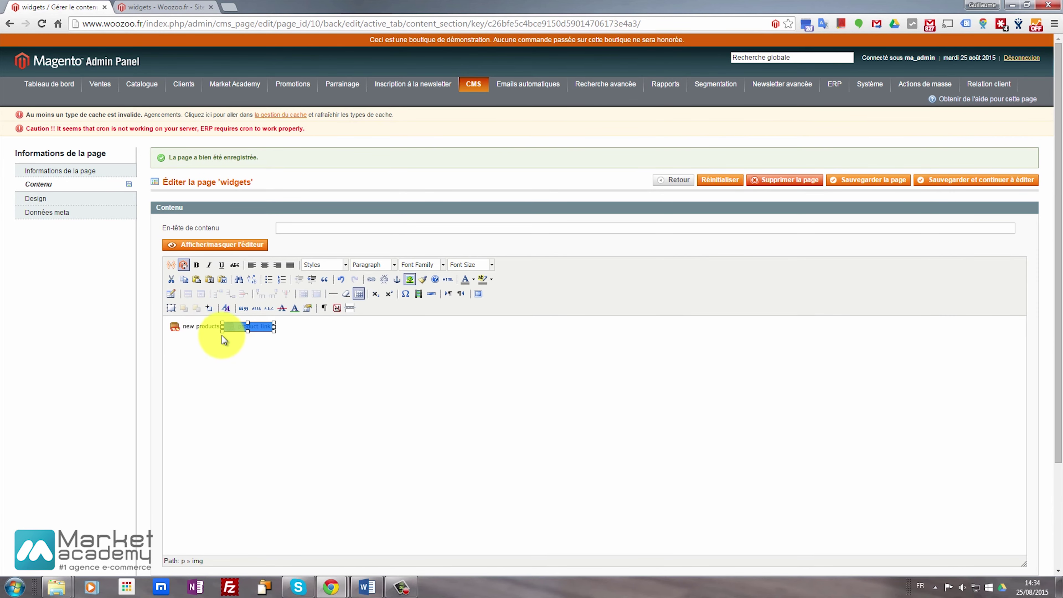
click(233, 344)
key(Return)
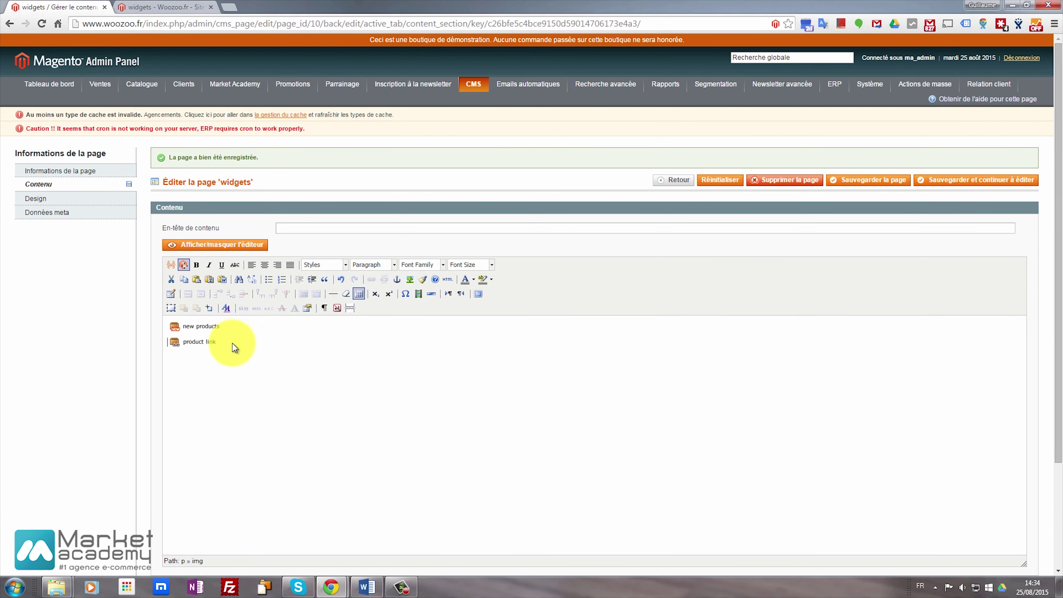
click(232, 344)
key(Return)
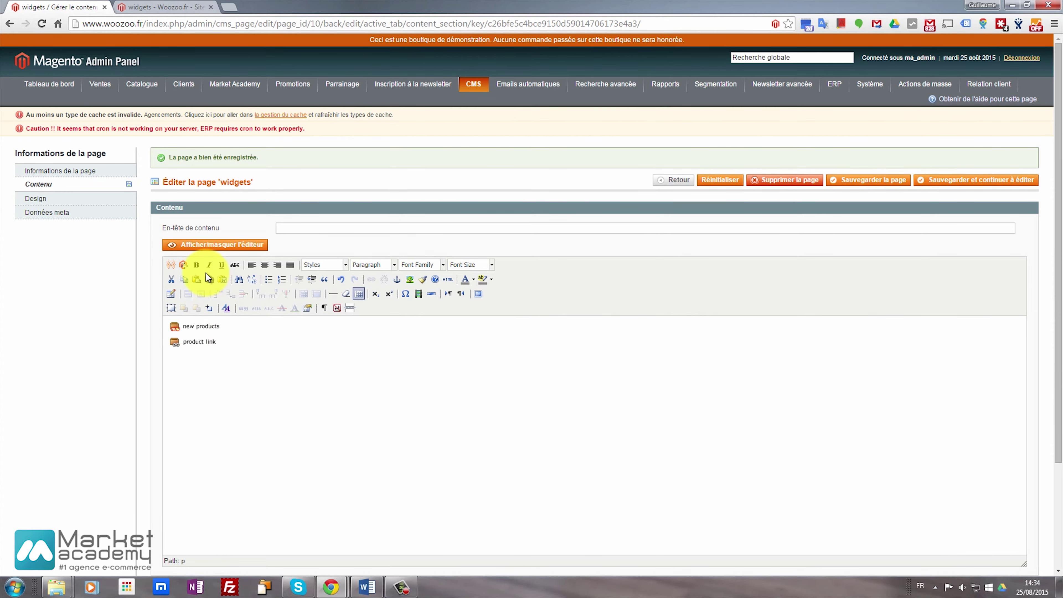
Insert a Bloc statique CMS widget with the default template and the promo 2015 block below the product link widget.
click(184, 265)
click(471, 137)
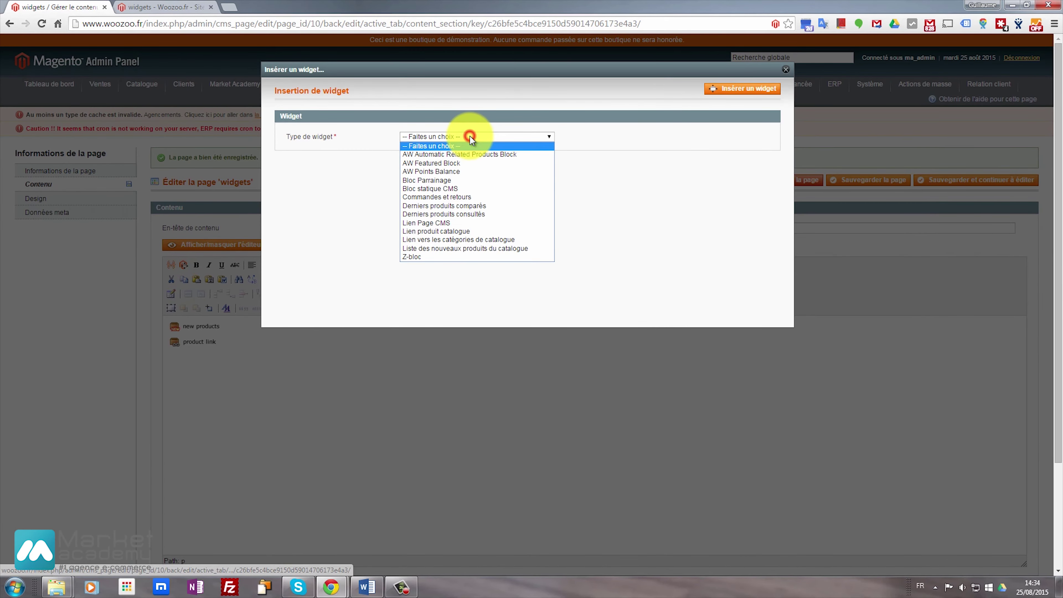
click(454, 190)
click(444, 194)
click(444, 204)
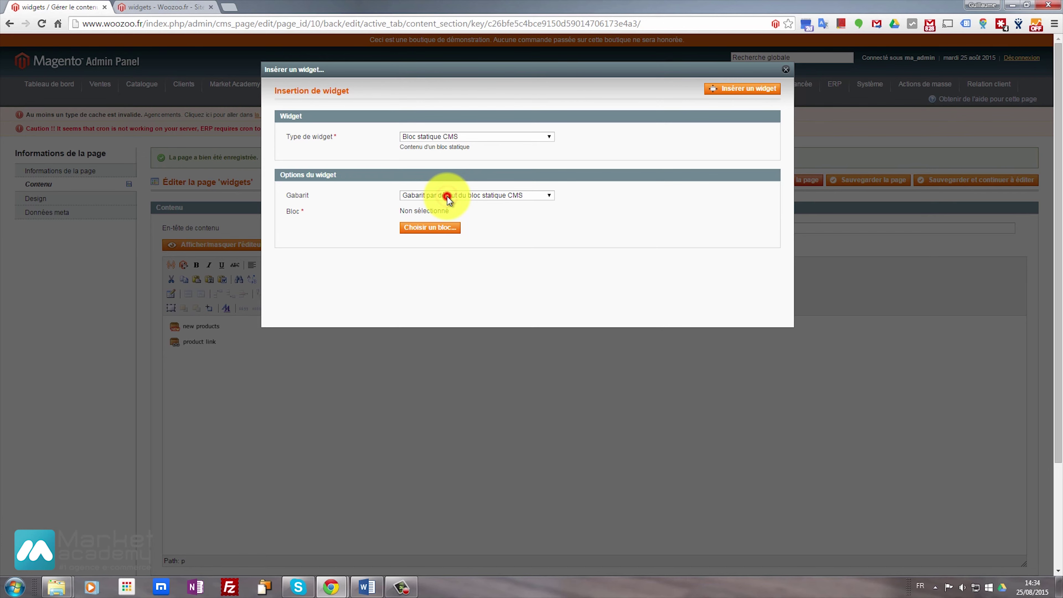
click(432, 226)
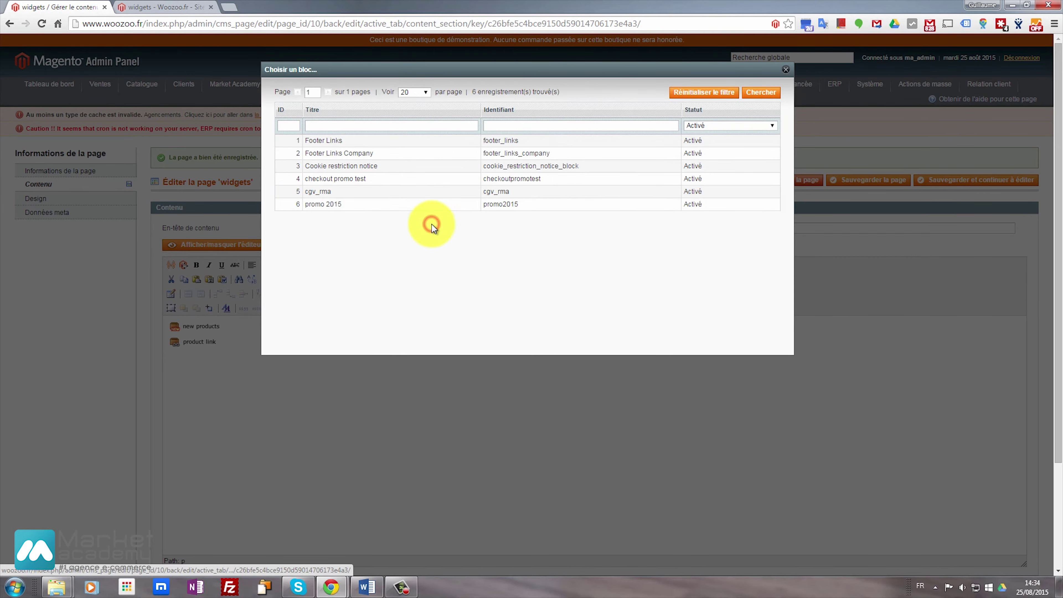
click(335, 205)
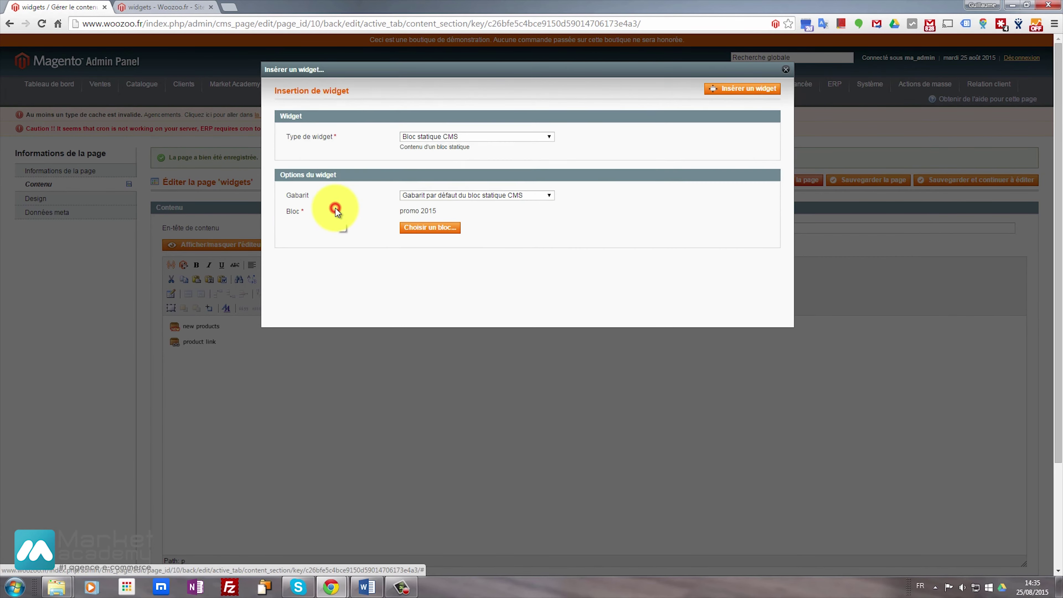
click(733, 89)
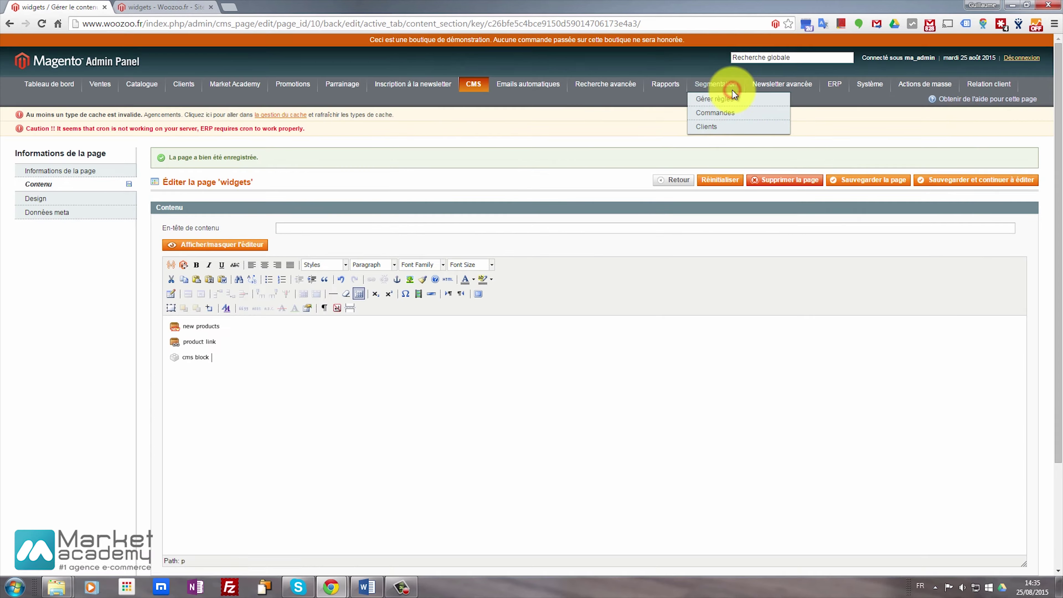
Save the page while continuing to edit, and reload the storefront widgets page to check the static block.
click(989, 181)
click(189, 9)
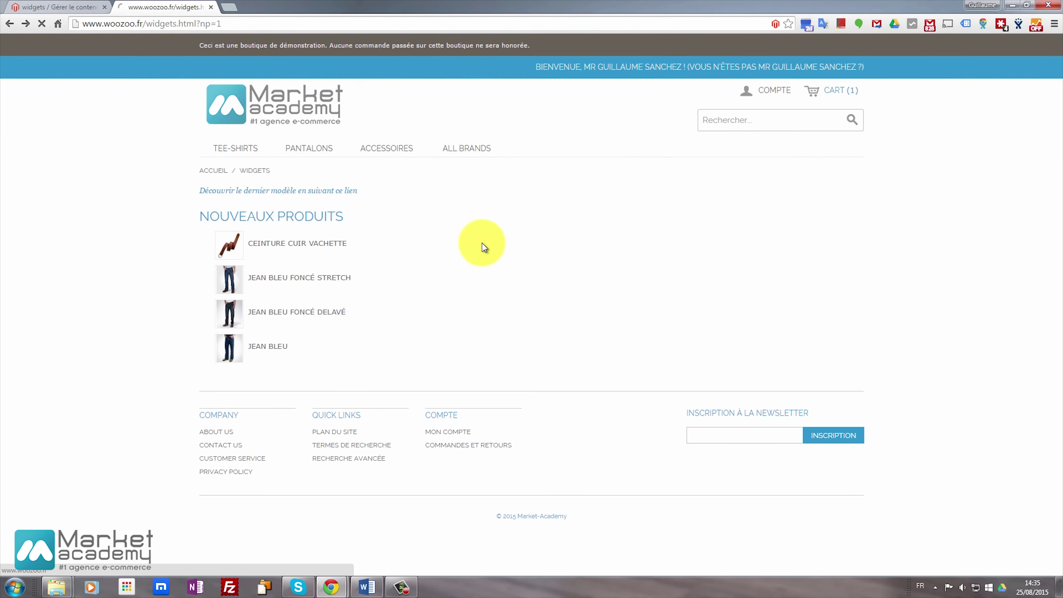
key(F5)
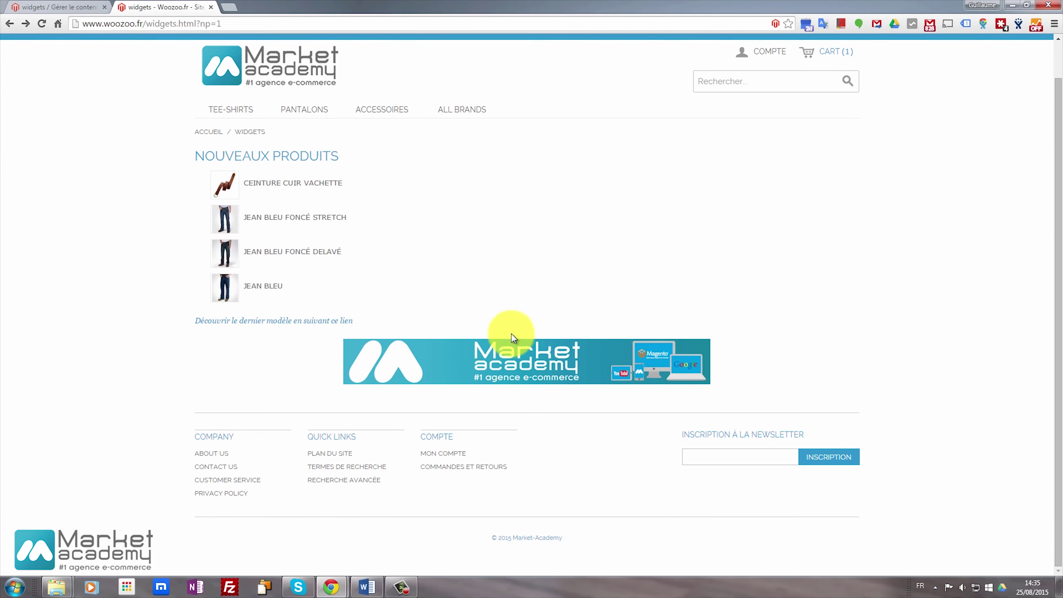
Back in the page editor, add a line below the static block and insert a Commandes et retours widget with the default template.
click(72, 7)
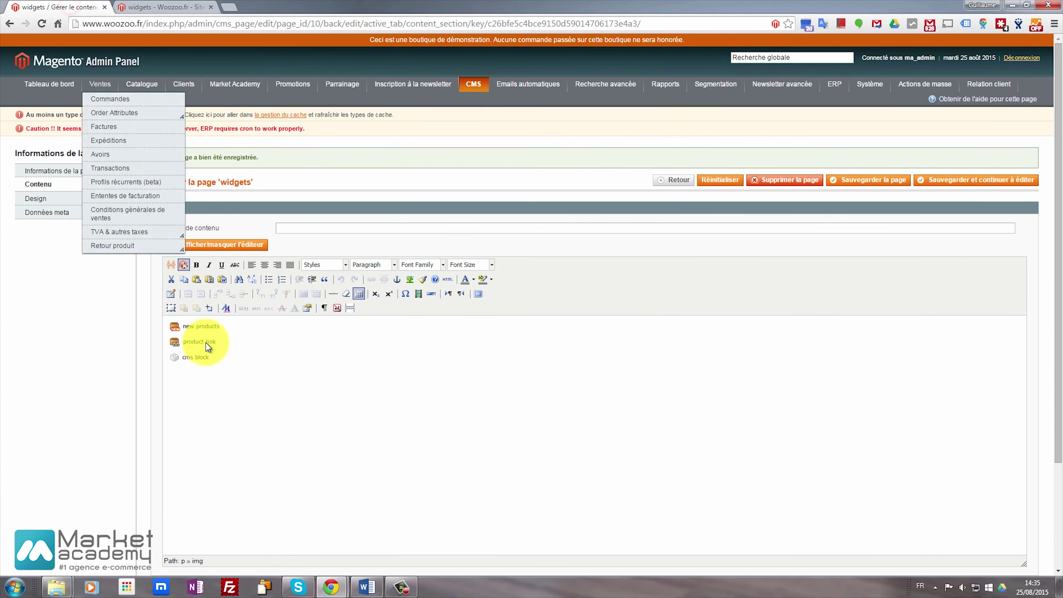
key(Return)
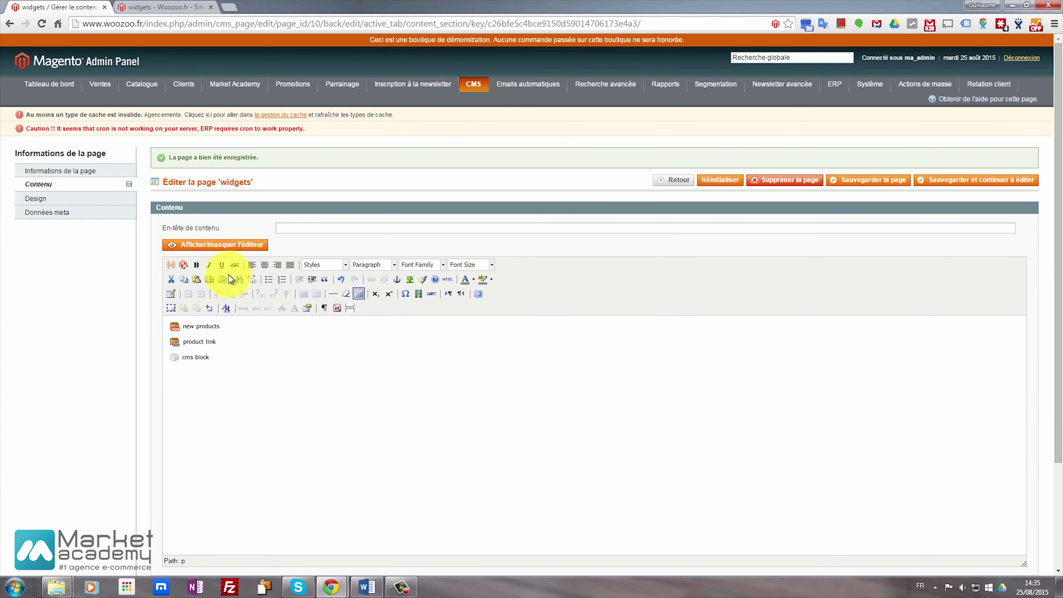
click(184, 265)
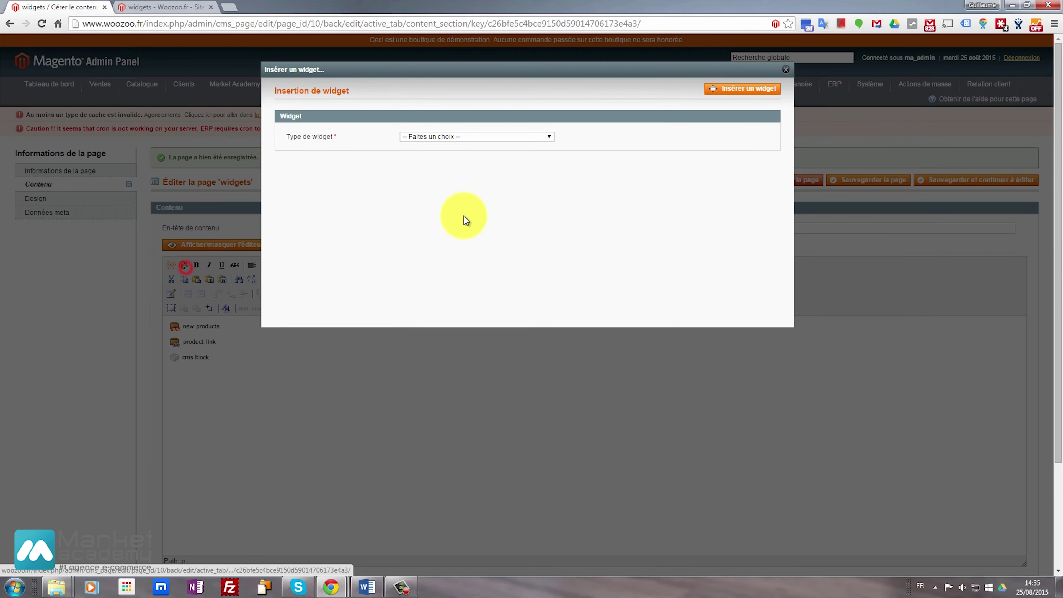
click(504, 137)
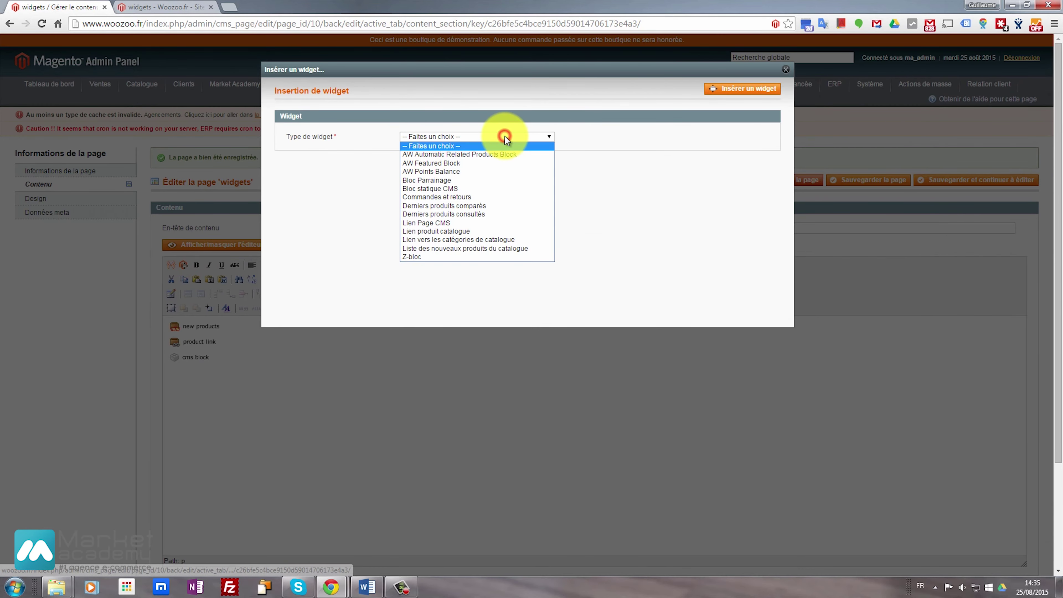
click(479, 197)
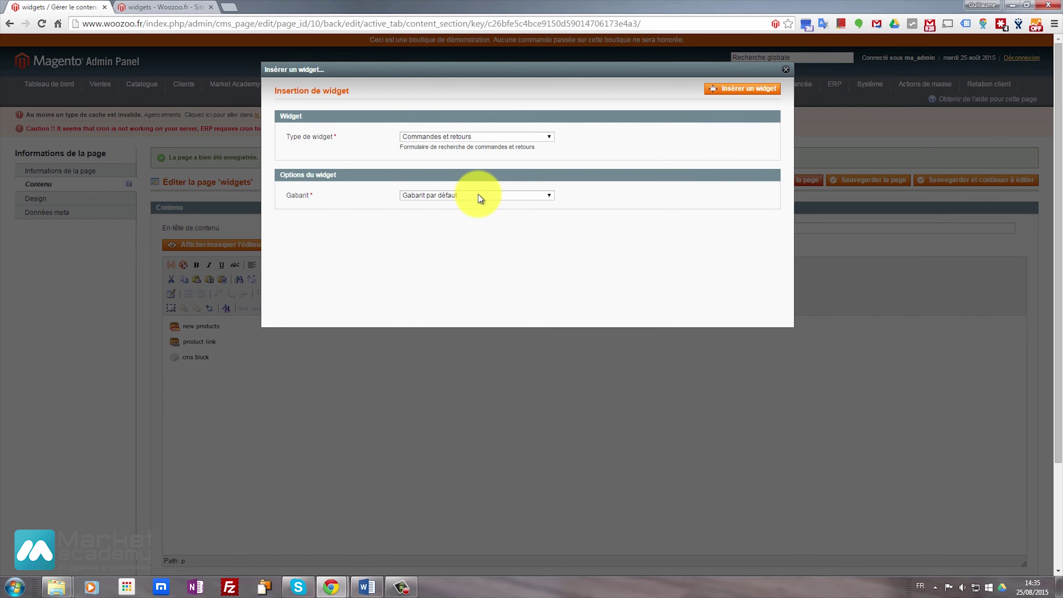
click(479, 194)
click(478, 194)
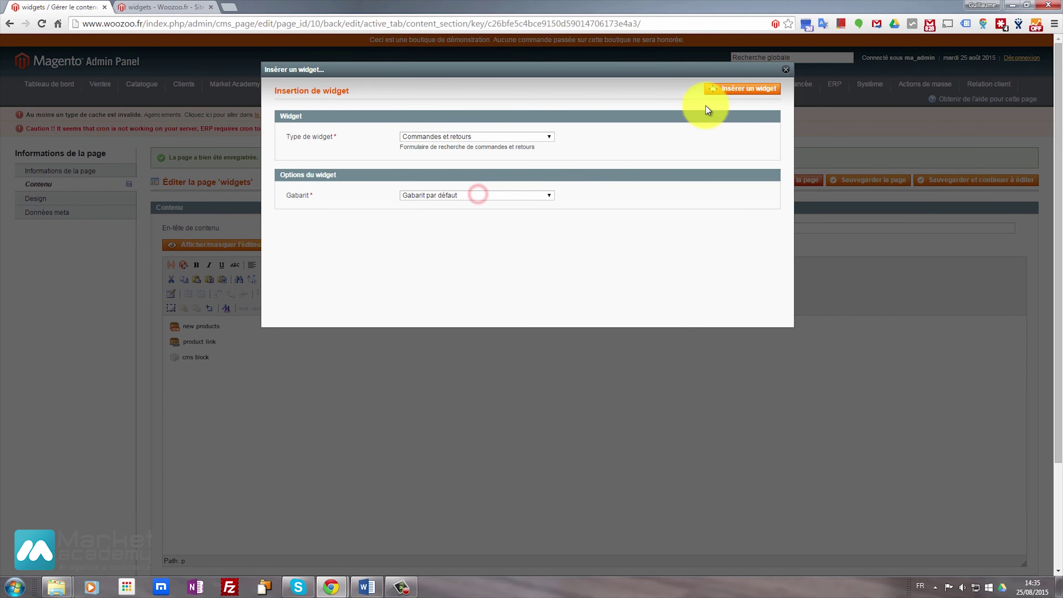
click(728, 89)
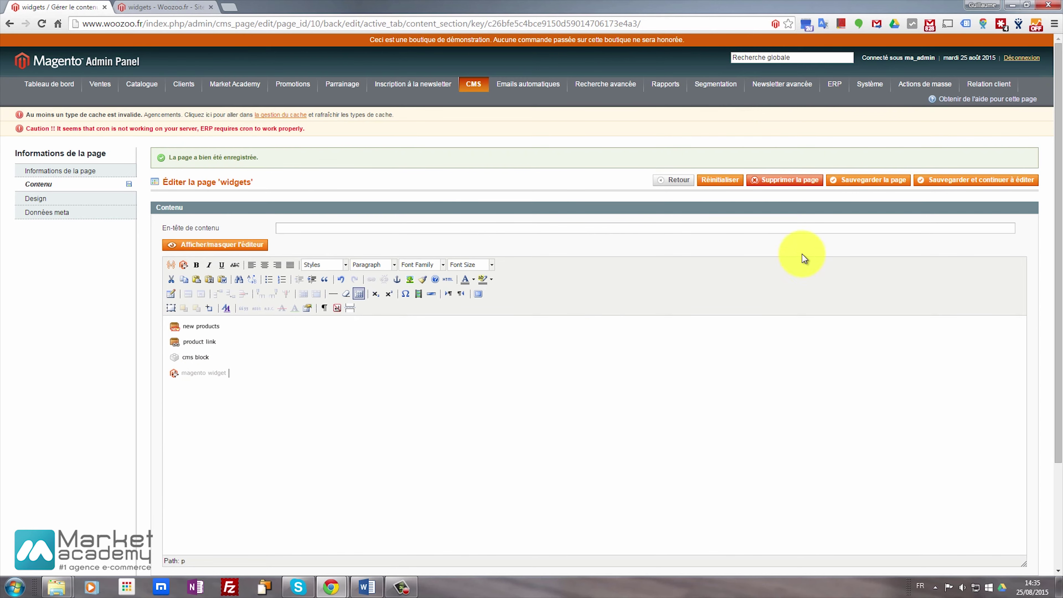
Save the page while continuing to edit, and reload the storefront to examine the orders and returns form.
click(975, 190)
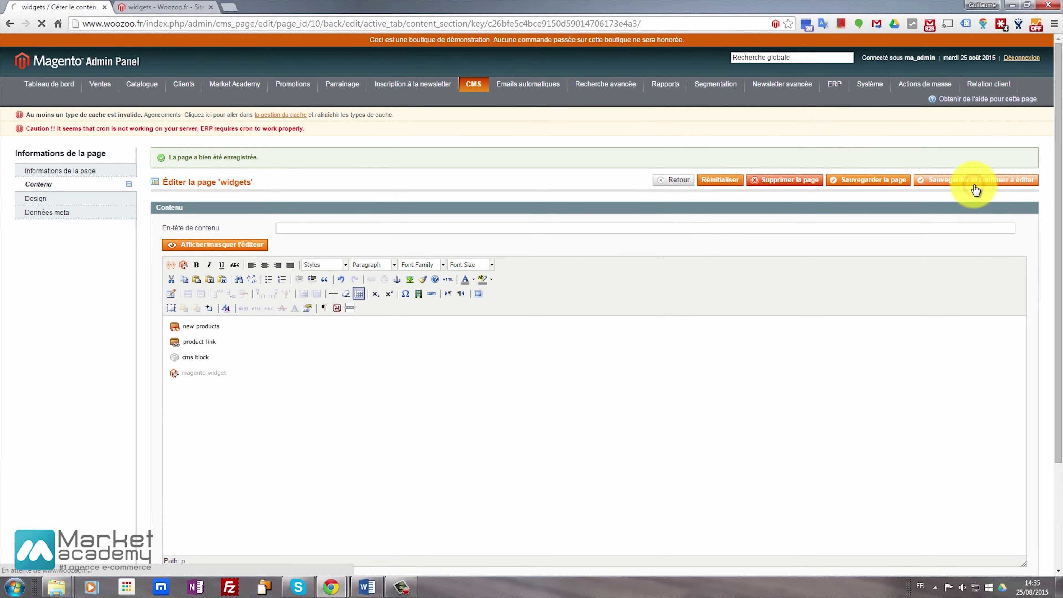
click(167, 7)
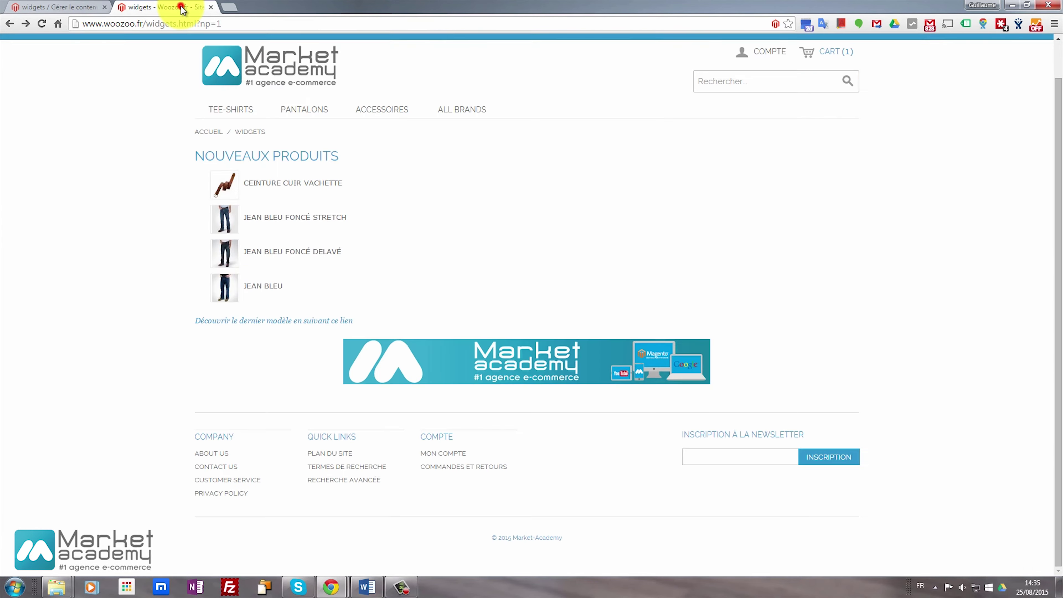
key(F5)
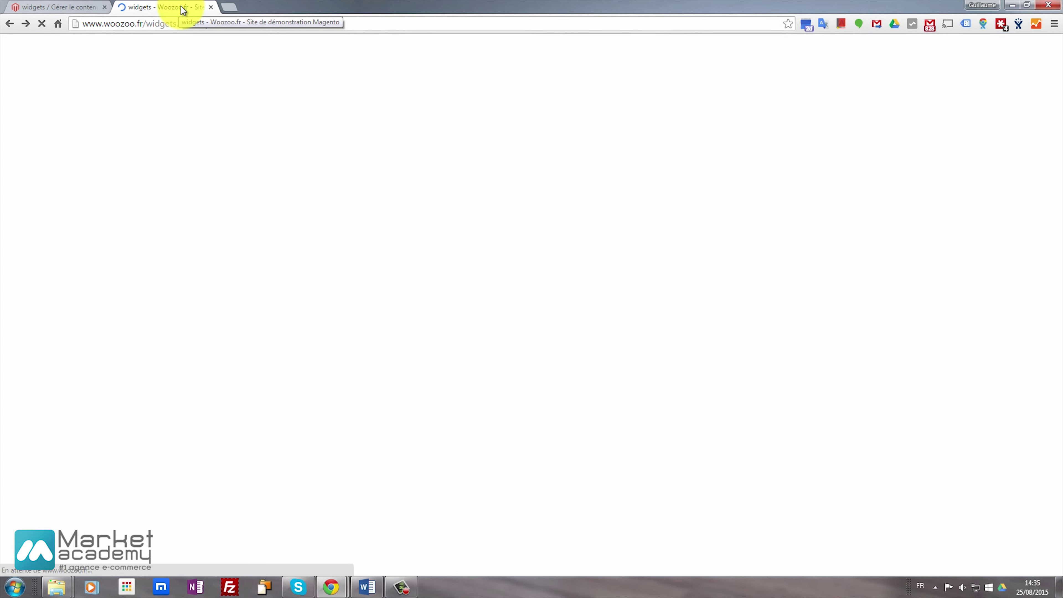
scroll(122, 245, down, 1)
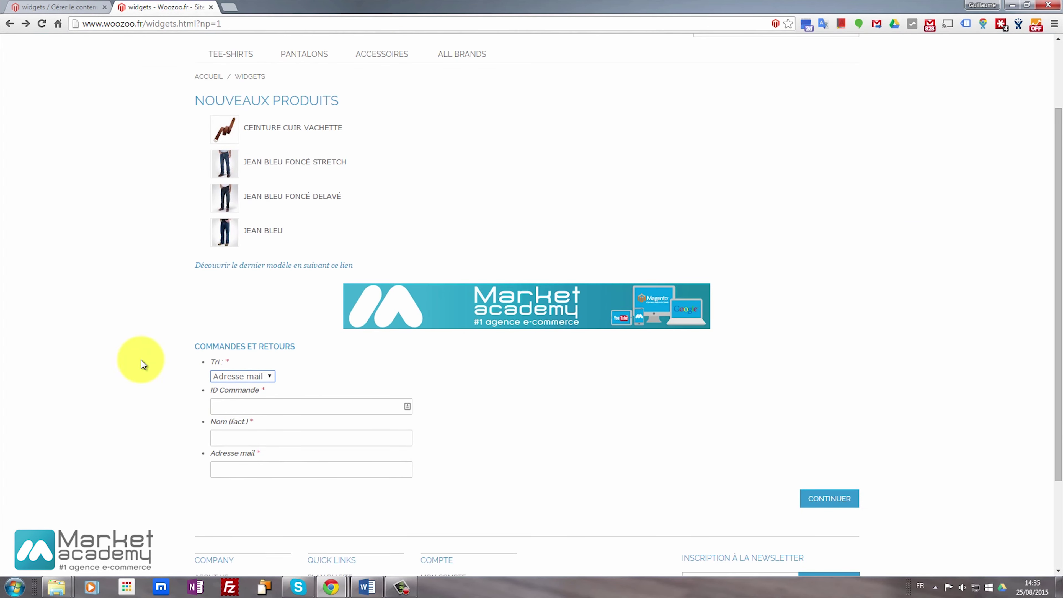
scroll(140, 360, down, 2)
click(195, 230)
key(Tab)
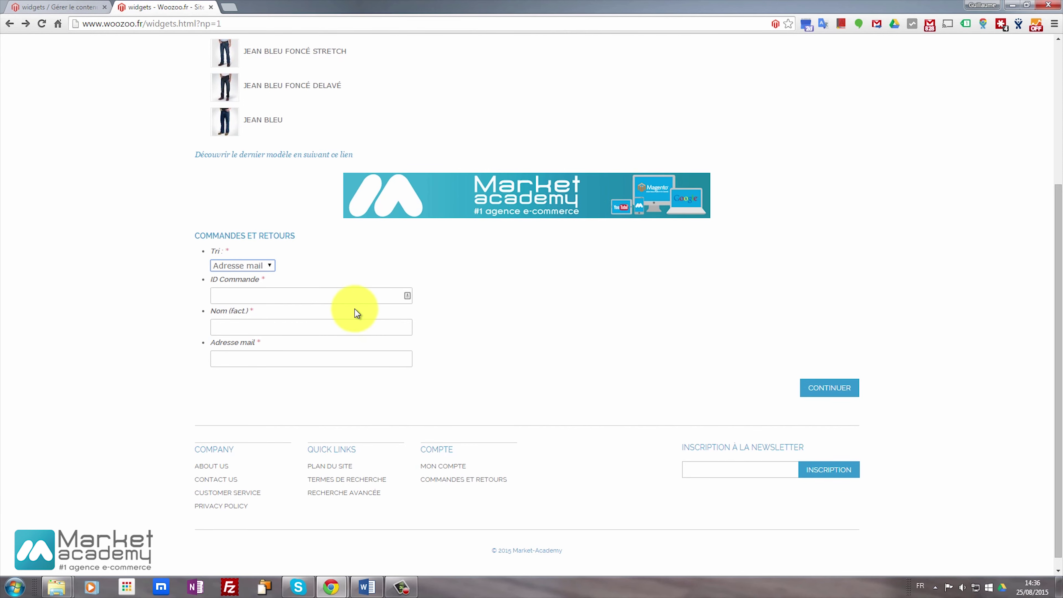
In the page editor, insert a Derniers produits consultés widget with a new number of products to display and the viewed products grid template.
click(84, 8)
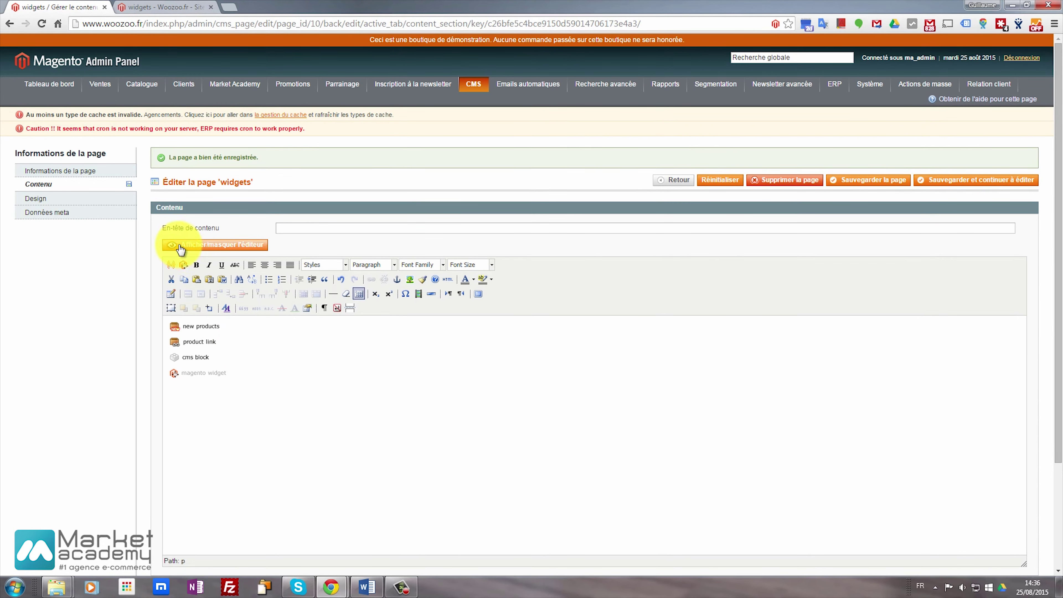
click(184, 265)
click(443, 138)
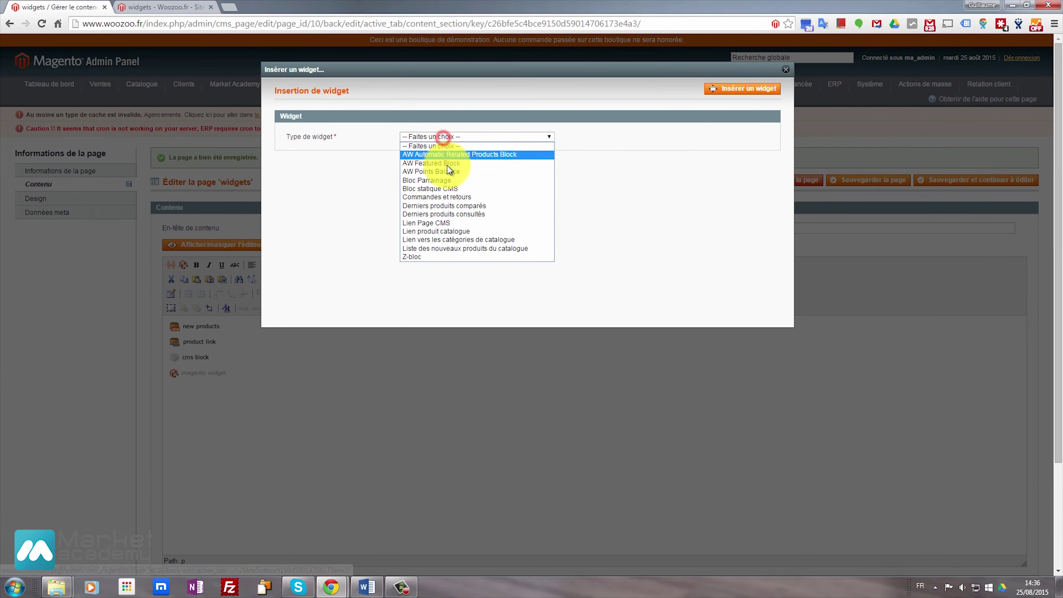
click(485, 213)
click(406, 196)
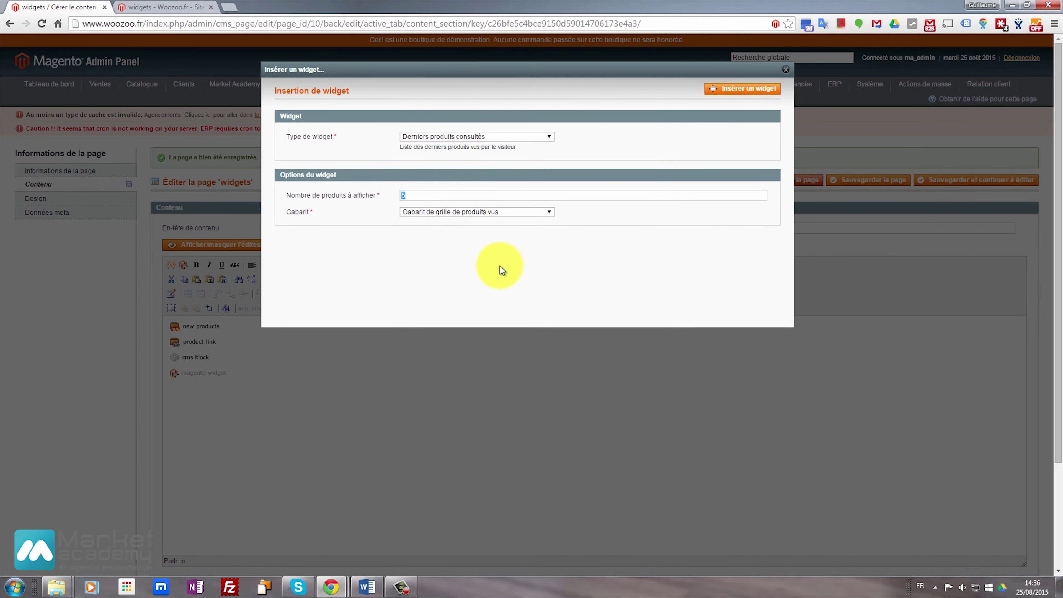
text(2)
click(516, 213)
click(518, 216)
click(741, 89)
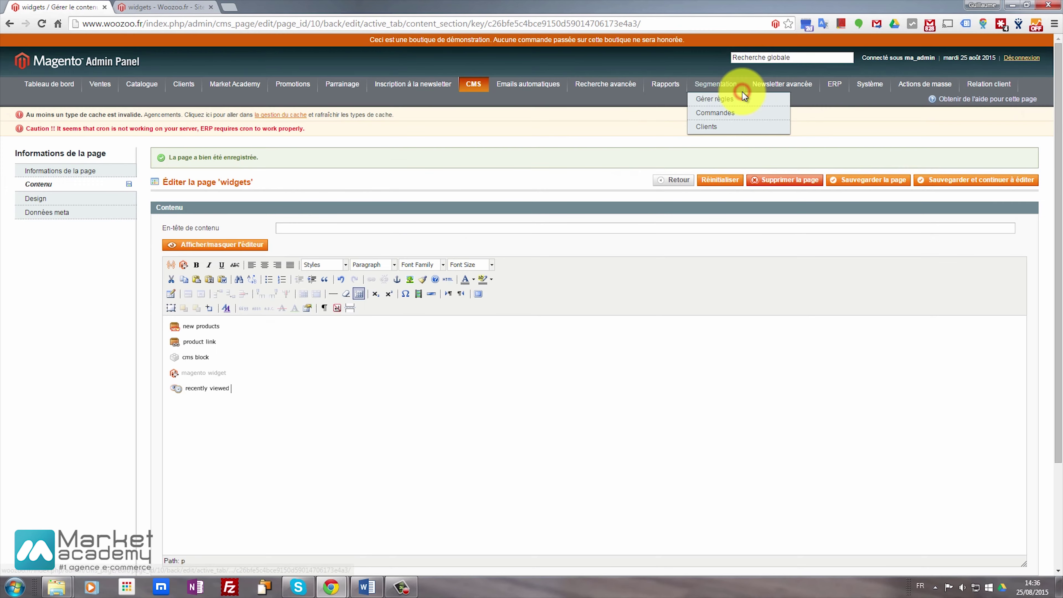
Save the page with the recently viewed widget while continuing to edit, and reload the storefront widgets page.
click(979, 179)
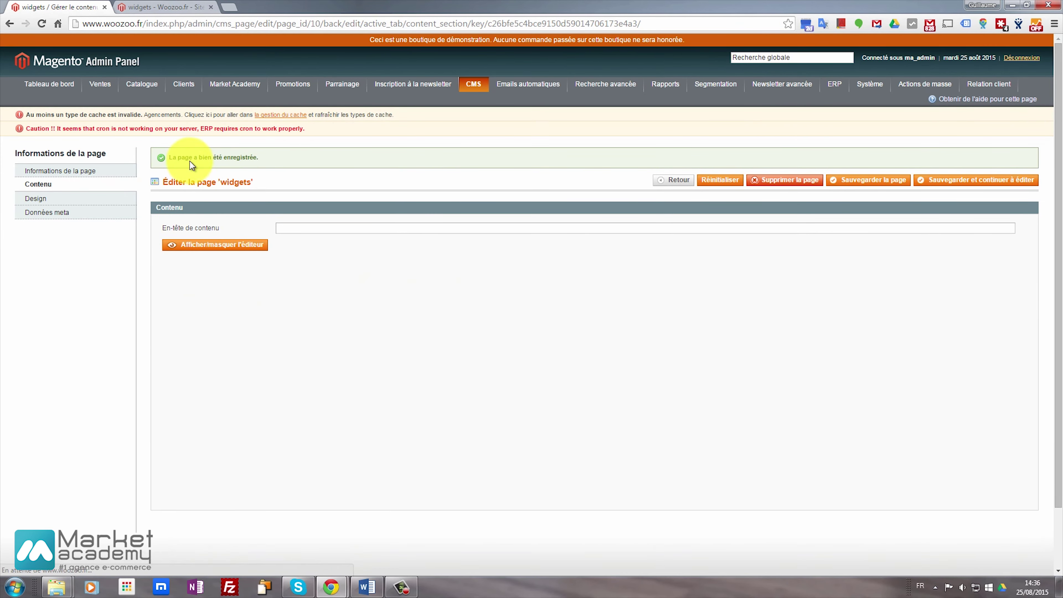
click(168, 7)
key(F5)
Open the four products of the new products list in separate tabs so they count as viewed, and close those tabs.
middle_click(268, 182)
middle_click(267, 216)
middle_click(268, 250)
middle_click(270, 283)
click(285, 7)
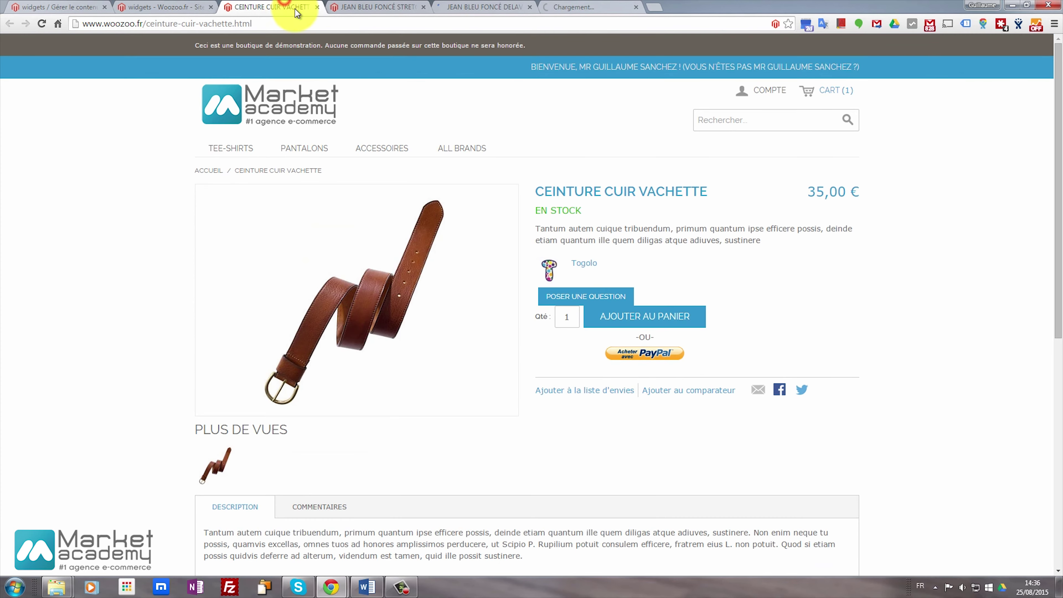
click(319, 8)
click(319, 8)
click(319, 7)
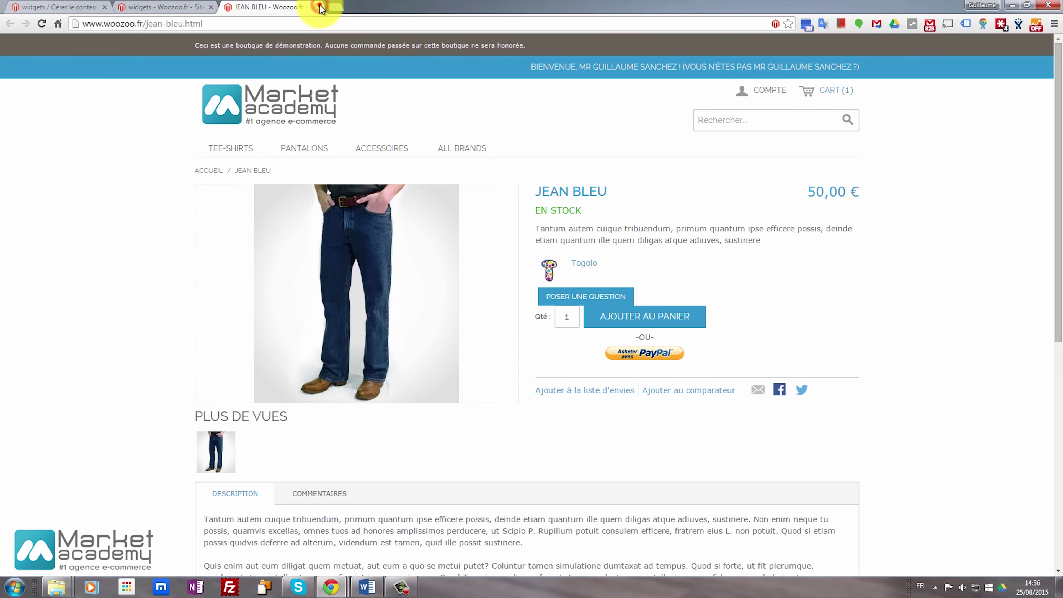
click(319, 8)
Reload the storefront widgets page and examine the recently viewed products grid below the orders and returns form.
click(317, 23)
key(Return)
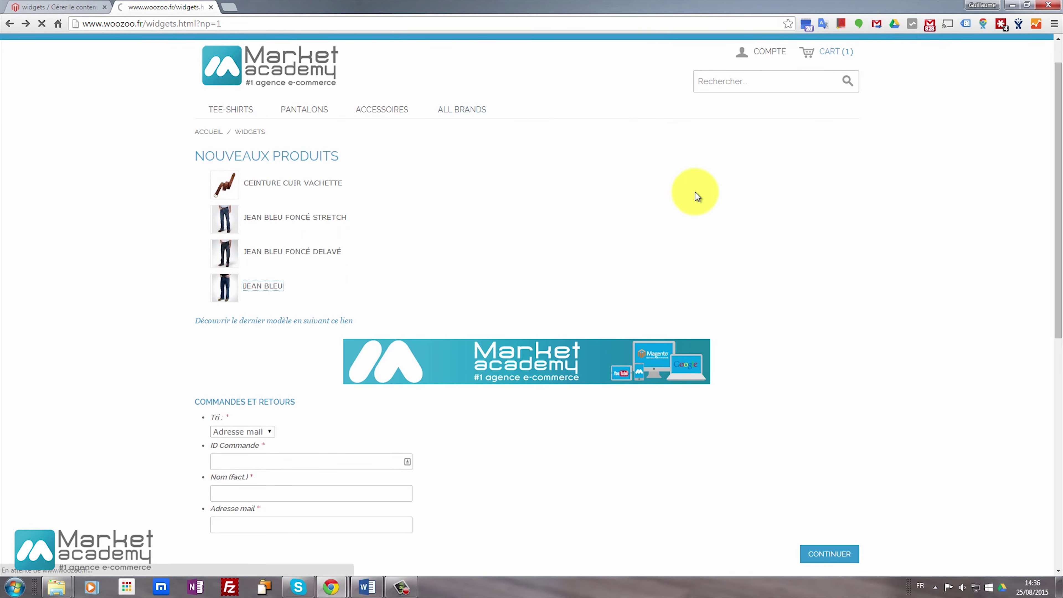
scroll(417, 418, down, 9)
scroll(434, 408, up, 6)
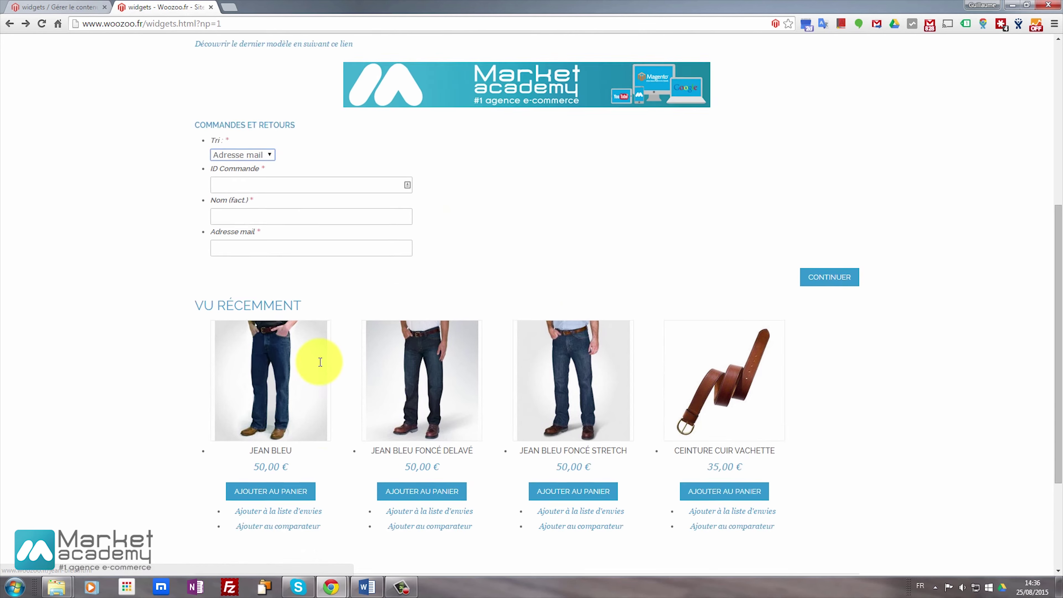
scroll(230, 326, up, 2)
scroll(230, 329, down, 8)
scroll(228, 328, up, 5)
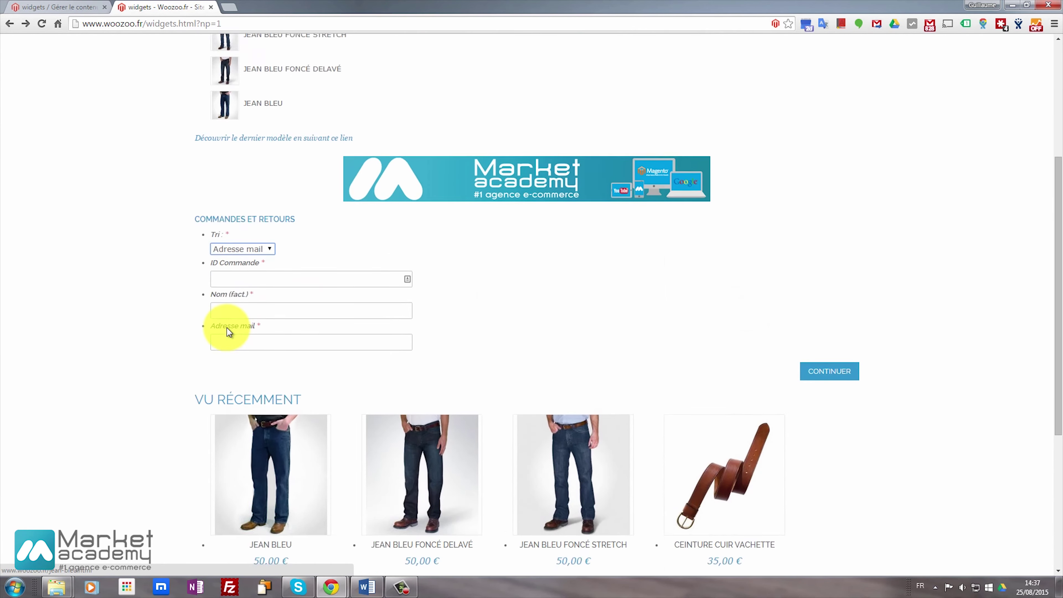
scroll(227, 328, down, 5)
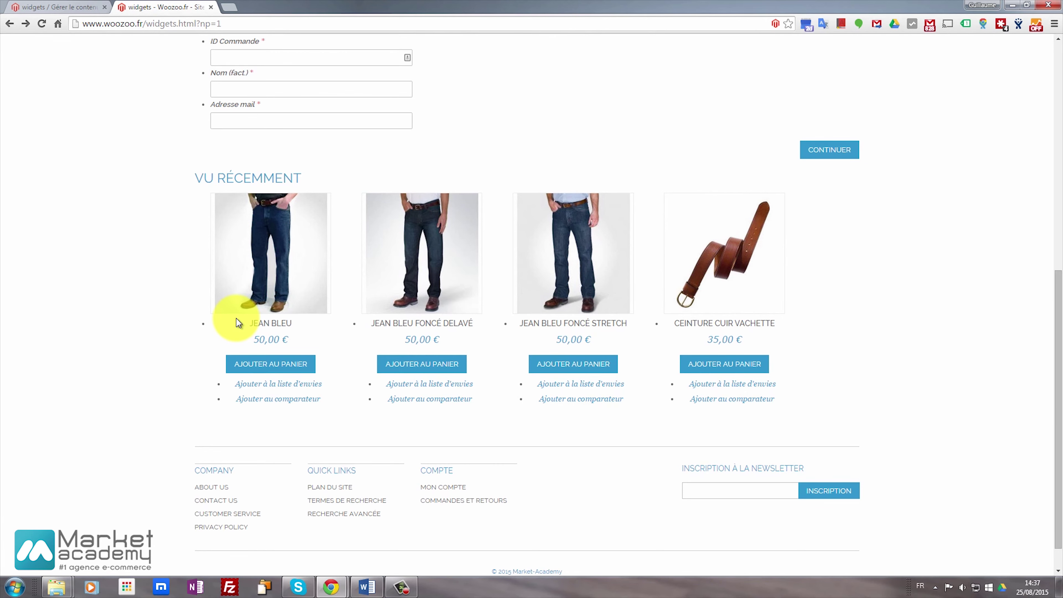
Return to the page editor and start a new widget of type Lien vers les catégories de catalogue.
click(63, 7)
click(183, 264)
click(521, 134)
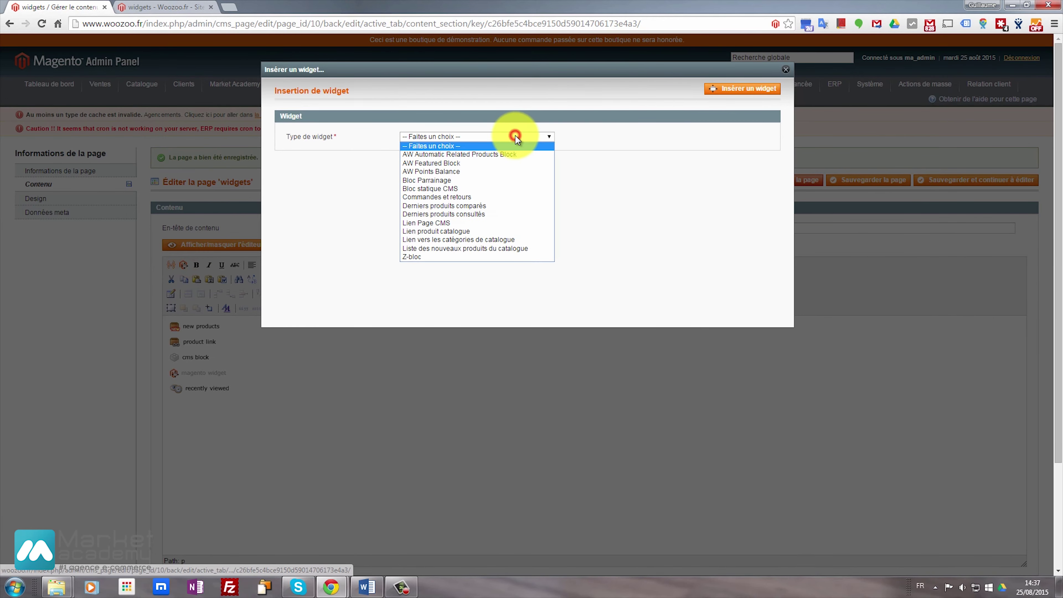
click(476, 239)
Set the category link's custom text to "Découvez notre dernière collection de tee-shirt design".
click(426, 194)
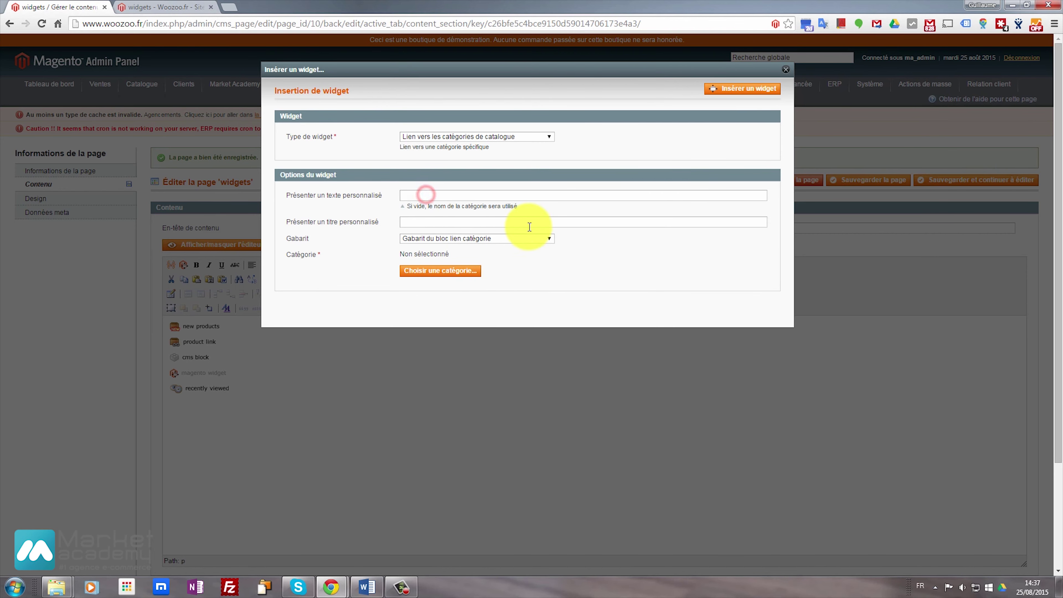
text(Découvez notre dernière collect)
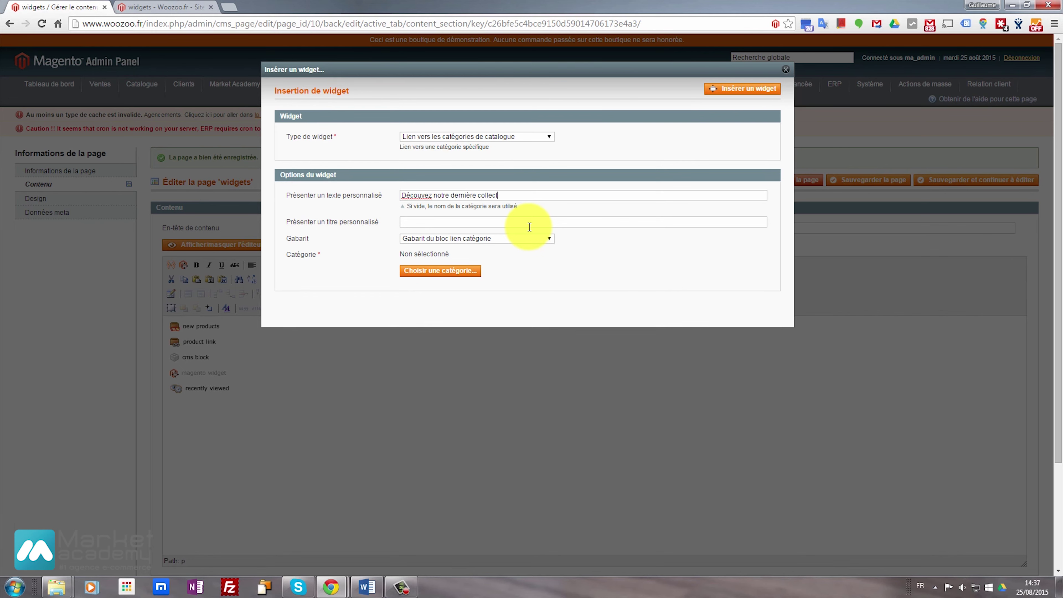
text(ion de tee-shirt design)
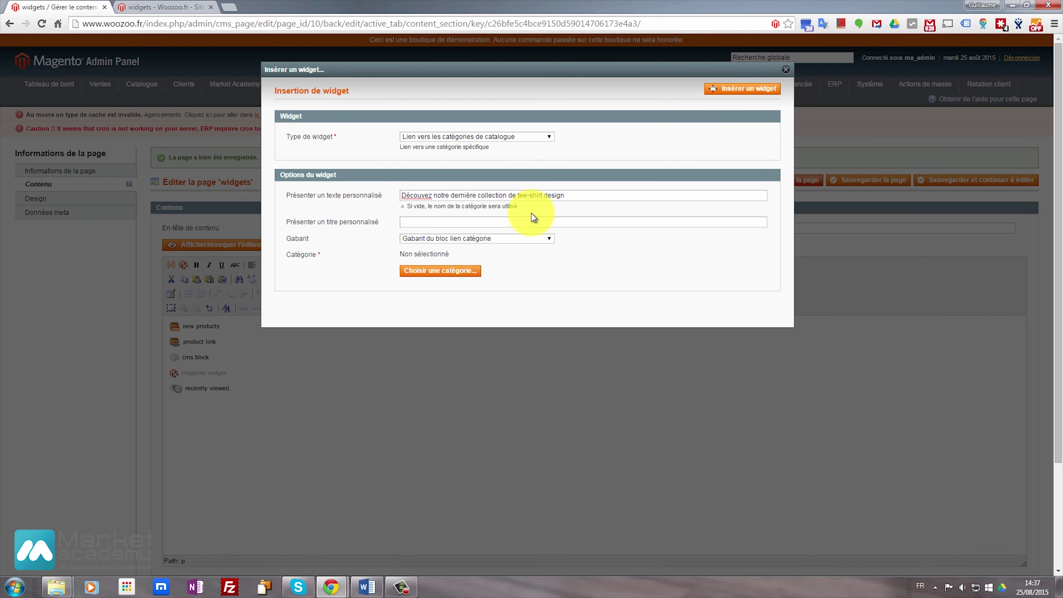
click(540, 195)
text(s)
key(BackSpace)
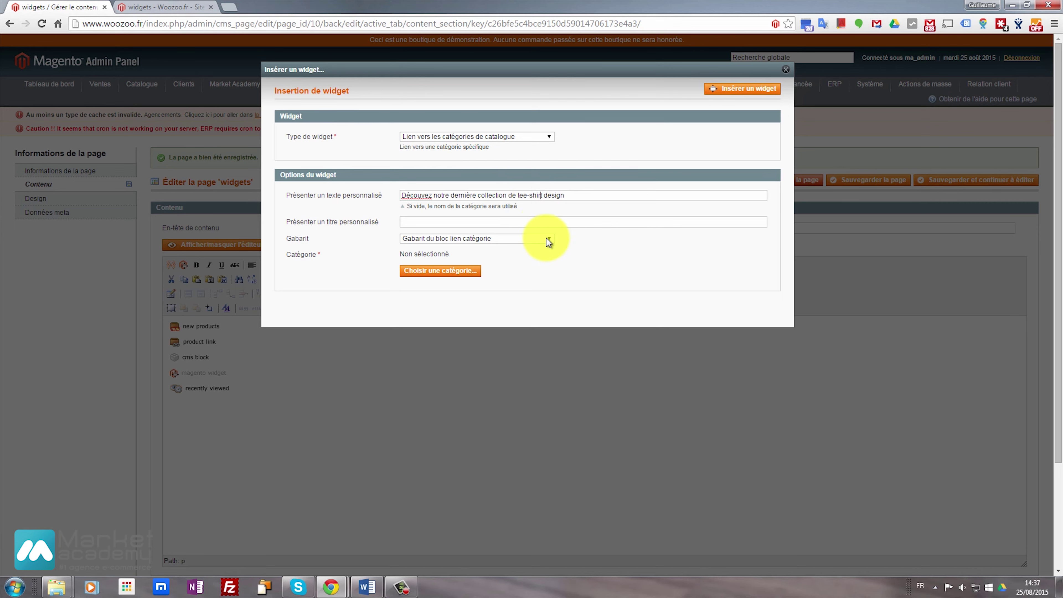
Correct the category link's custom text to "Découvez notre dernière collection de tee-shirts design" and copy it into the custom title.
key(Right)
text(s)
click(488, 218)
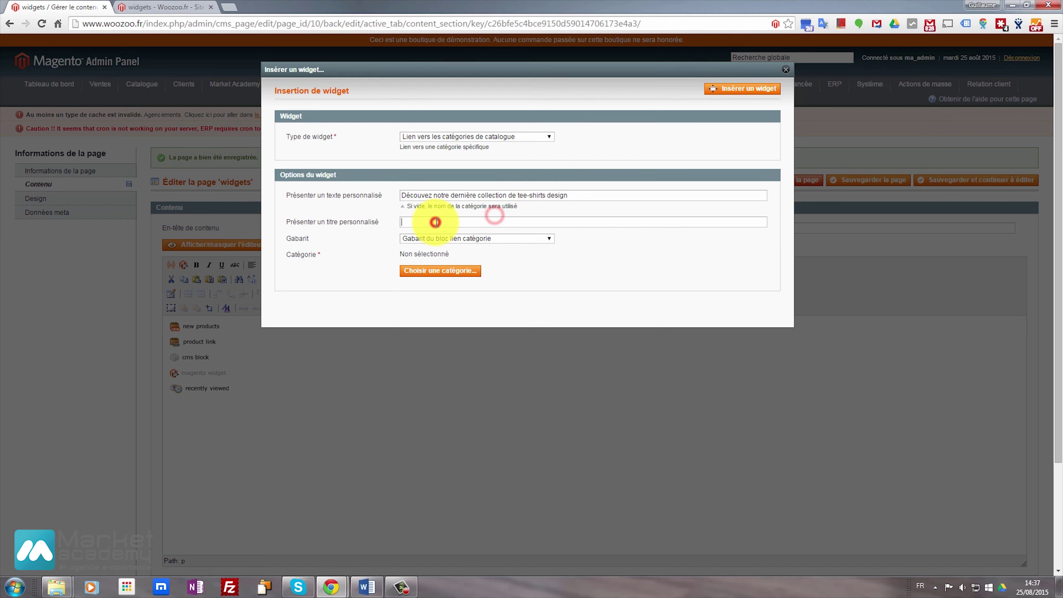
click(584, 193)
key(ctrl+a)
key(ctrl+c)
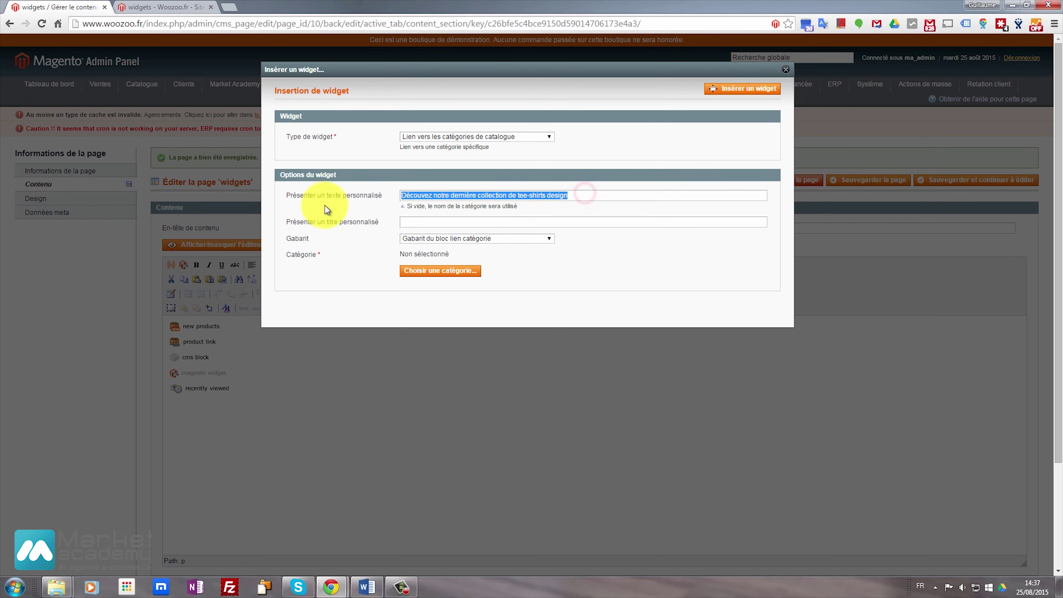
click(411, 221)
key(ctrl+v)
click(583, 193)
key(ctrl+a)
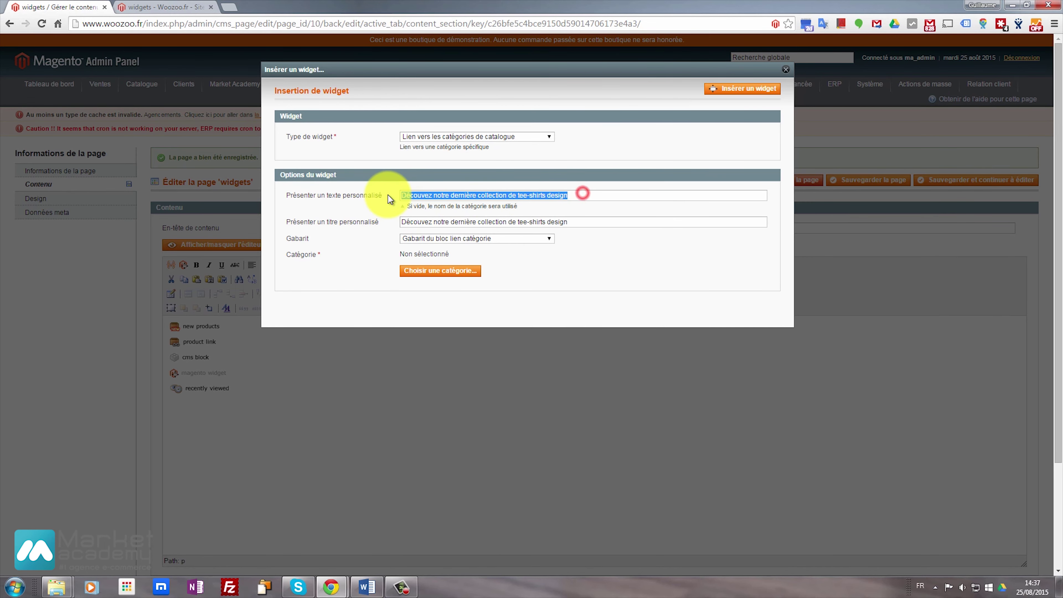
Insert the category link widget, save the page while continuing to edit, and reload the storefront widgets page.
click(547, 238)
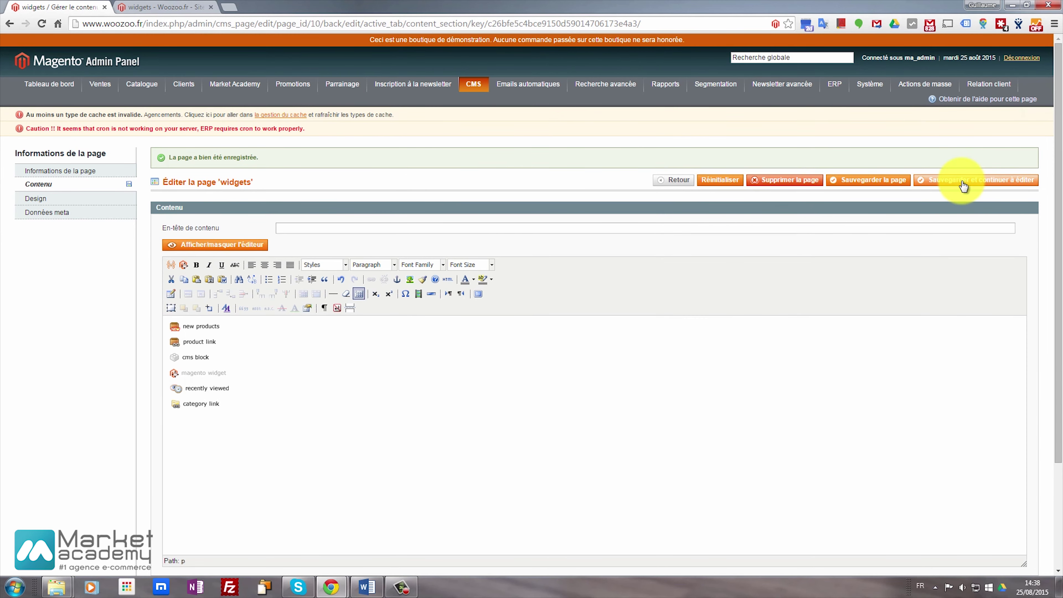
click(962, 184)
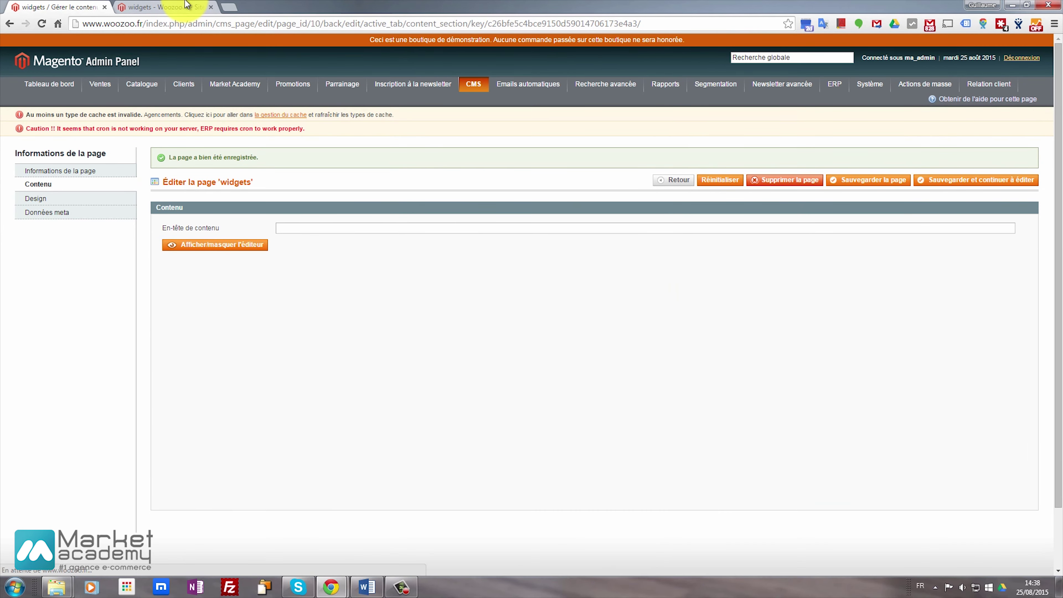
click(184, 7)
click(137, 167)
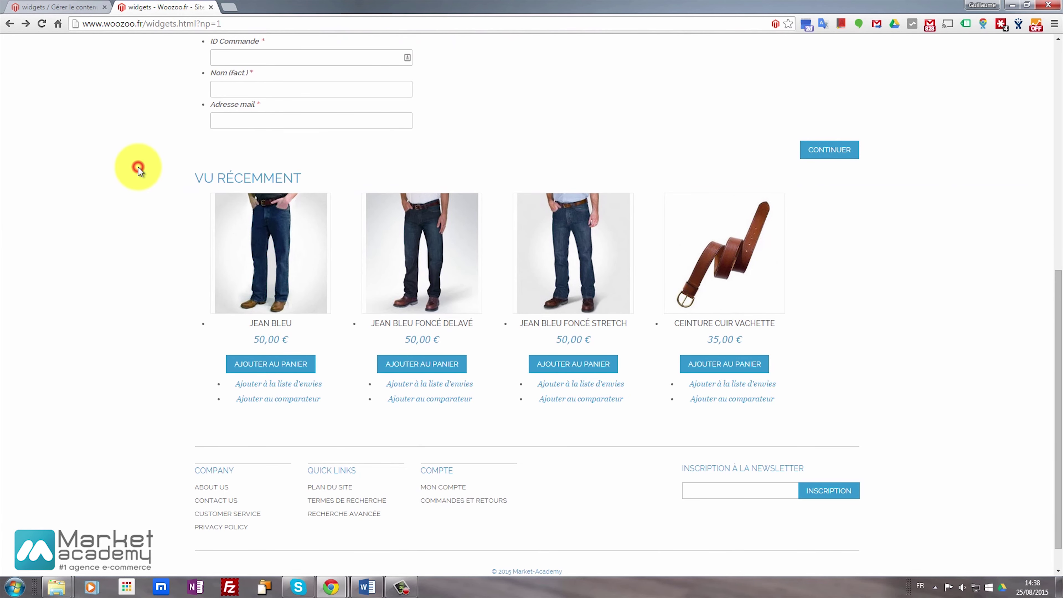
key(F5)
Back in the page editor, add "Bla bla bla" before the category link and "bla bla bla" after it.
click(57, 7)
click(169, 403)
text(Ba)
key(BackSpace)
text(la bla bla category link)
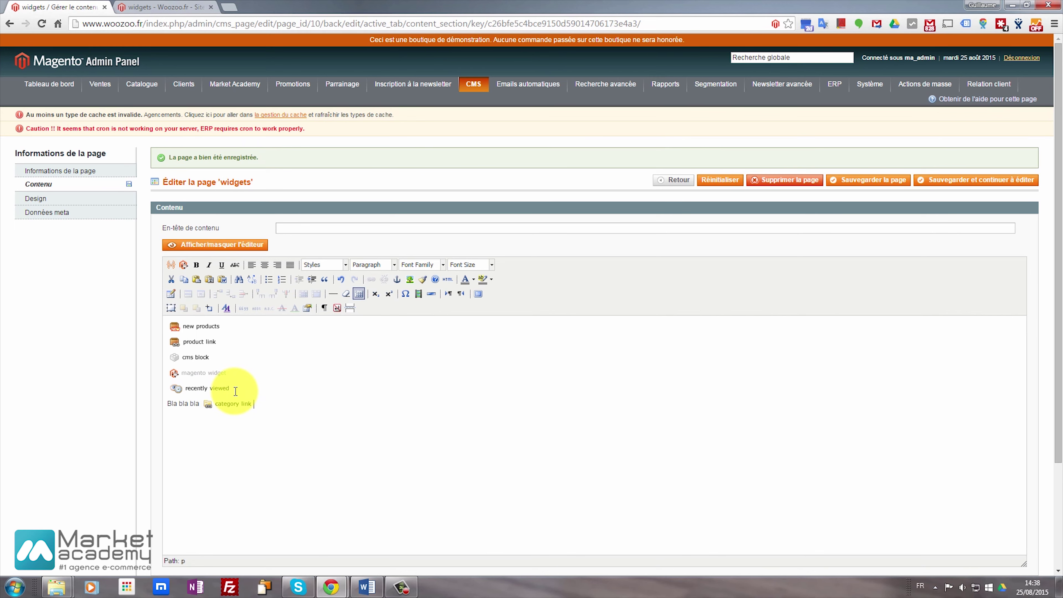
text( bla bla bla)
Paste five copies of the category link widget on a new line below the text.
key(Return)
key(ctrl+v)
key(ctrl+v)
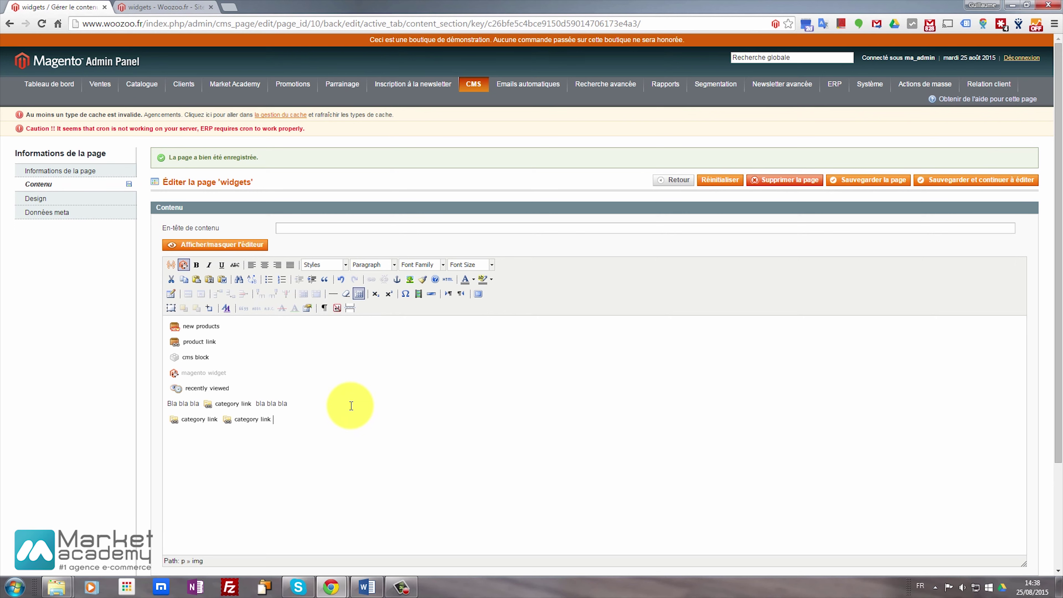
key(ctrl+v)
key(ctrl+v)
key(ctrl+v)
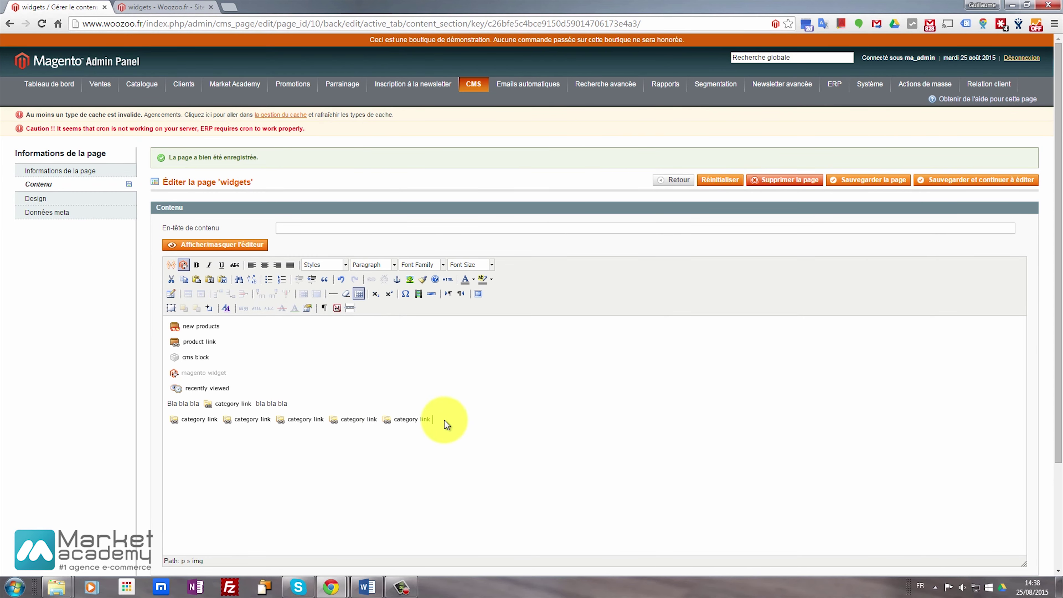
click(405, 420)
click(357, 422)
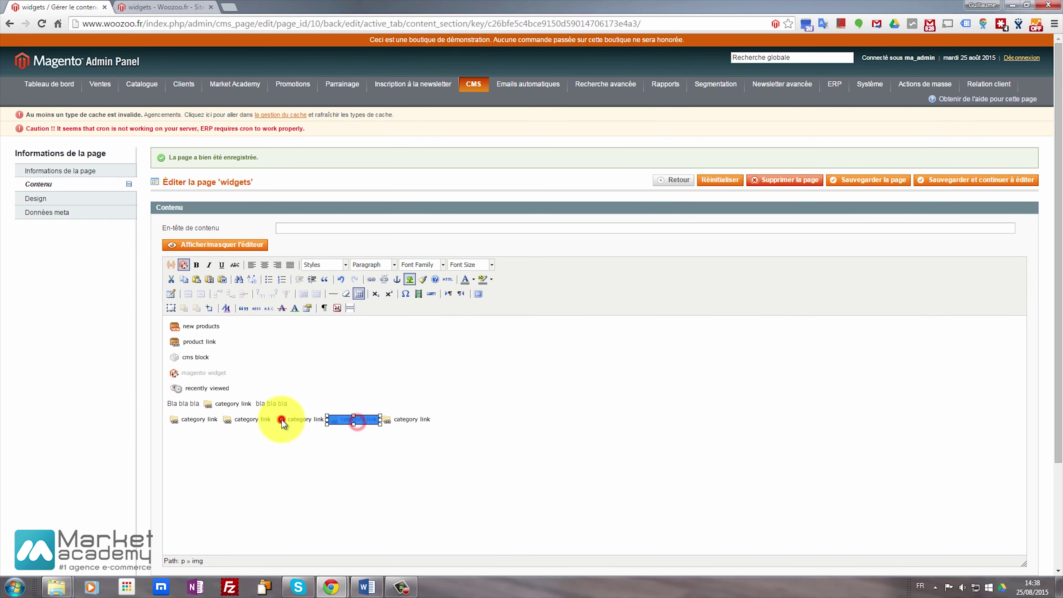
click(282, 419)
click(220, 419)
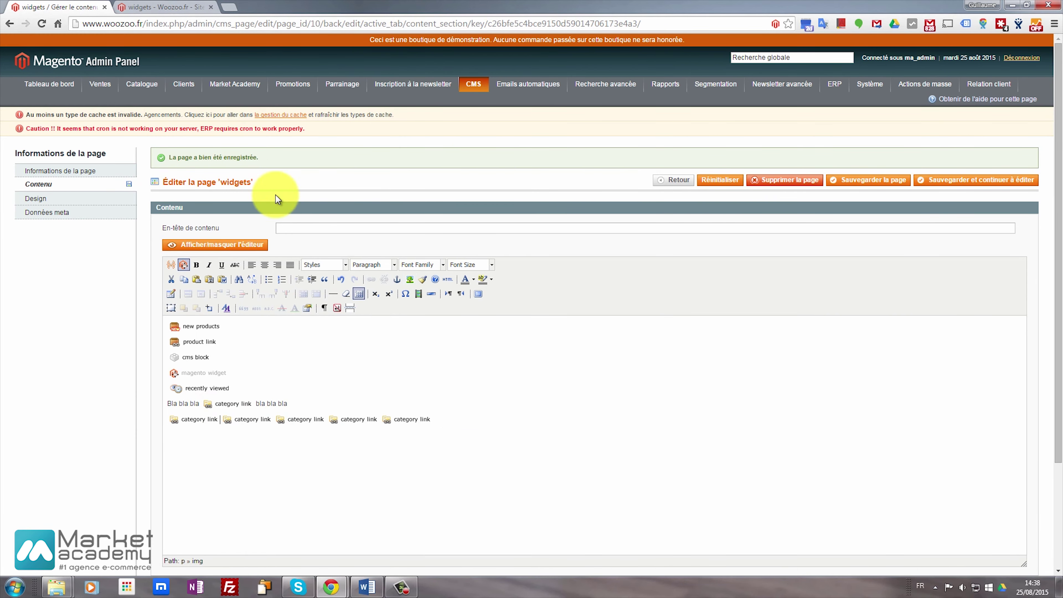
Add four more copies of the category link widget at the end of the same line.
click(411, 426)
click(513, 430)
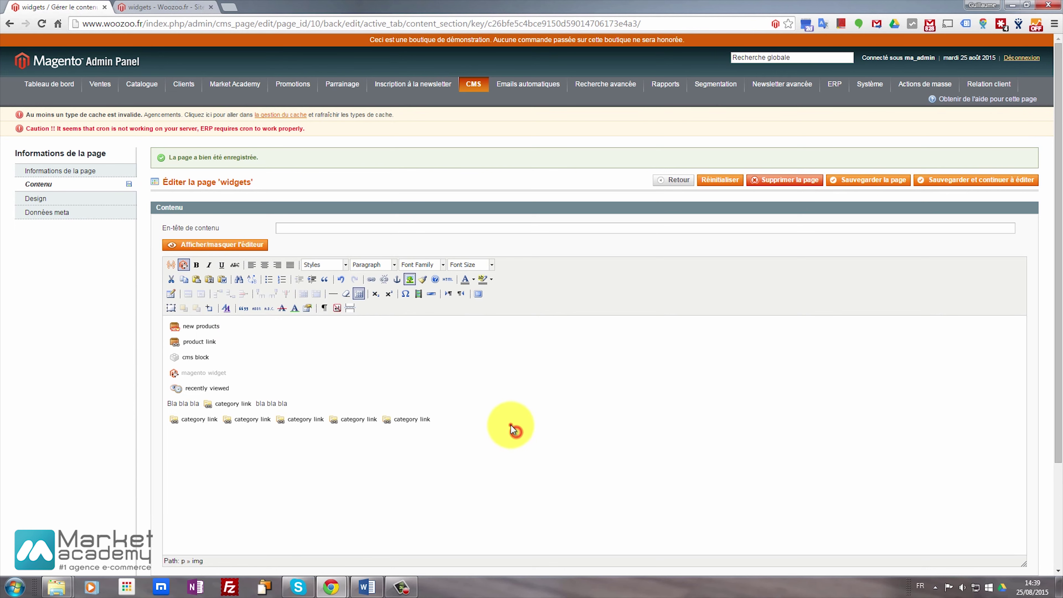
key(ctrl+v)
key(ctrl+v)
key(ctrl+v)
key(ctrl+v)
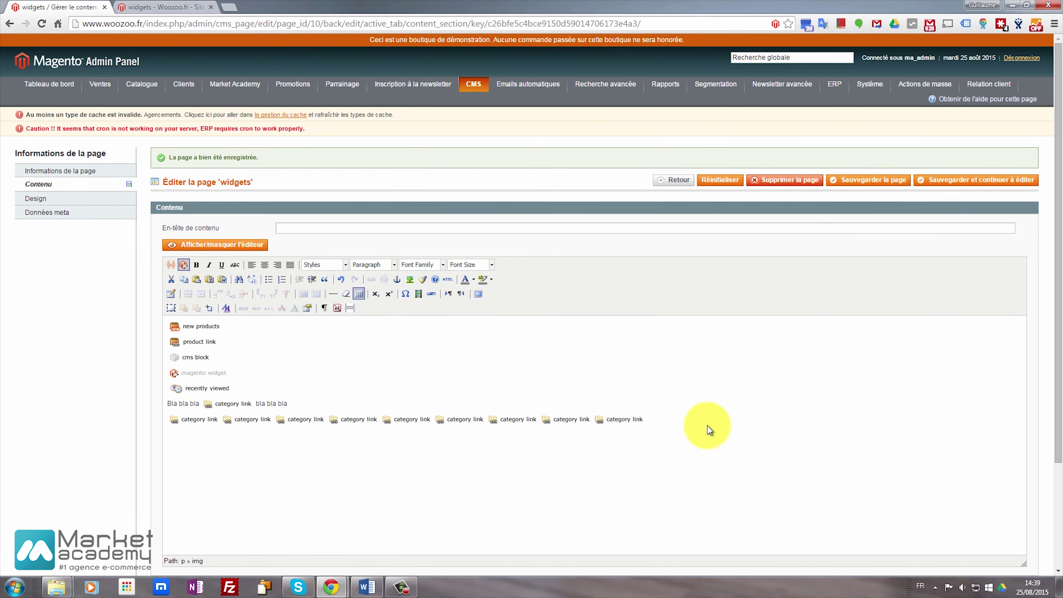
click(621, 420)
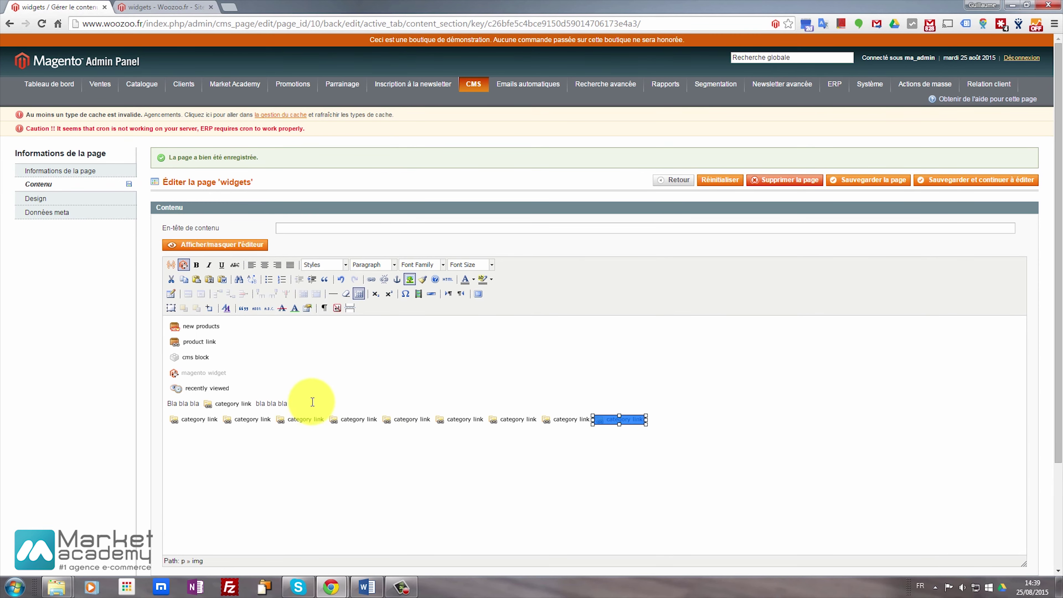
Start a manual link on the trailing "bla bla bla" and use the storefront Tee-Shirts category address as its link URL.
drag(316, 402, 251, 404)
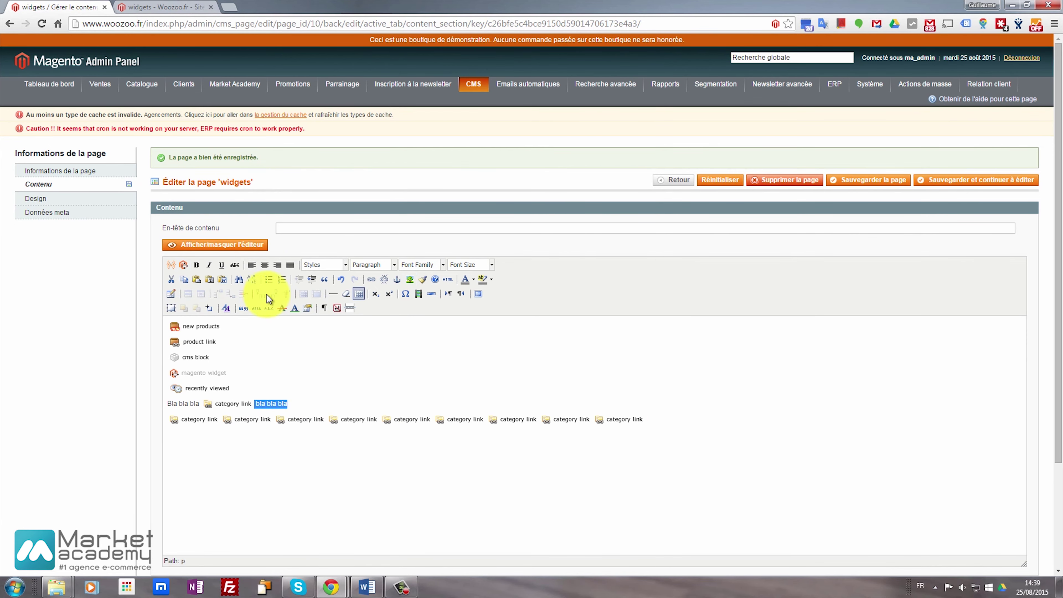
click(371, 280)
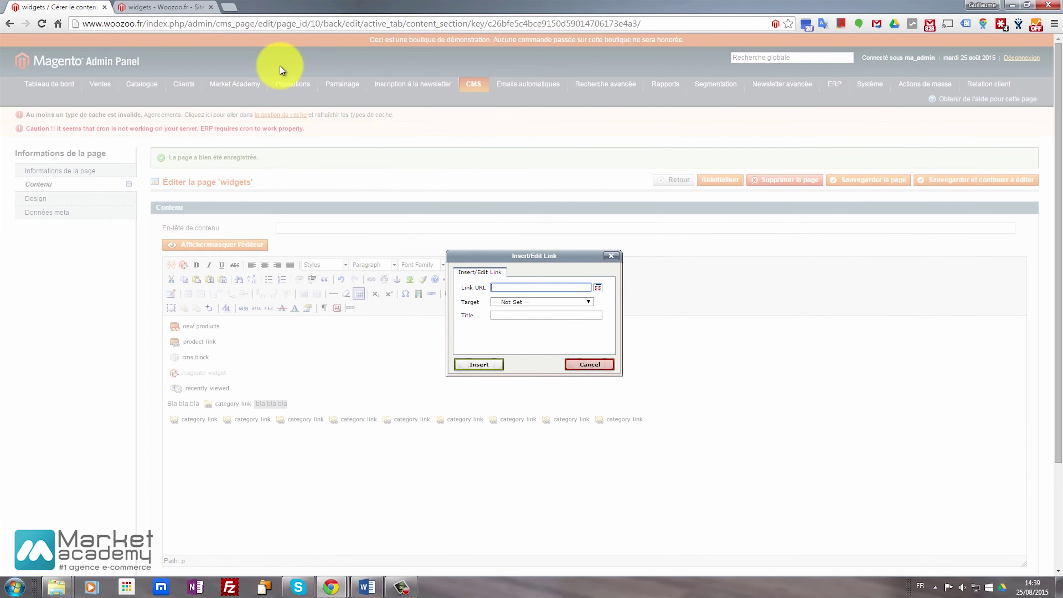
click(159, 5)
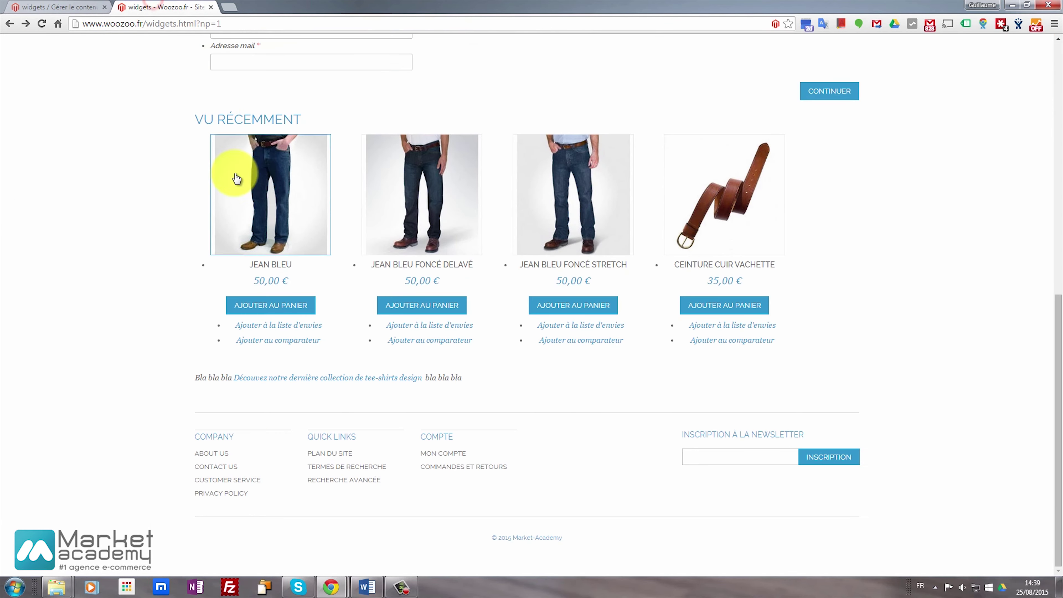
click(288, 375)
click(268, 23)
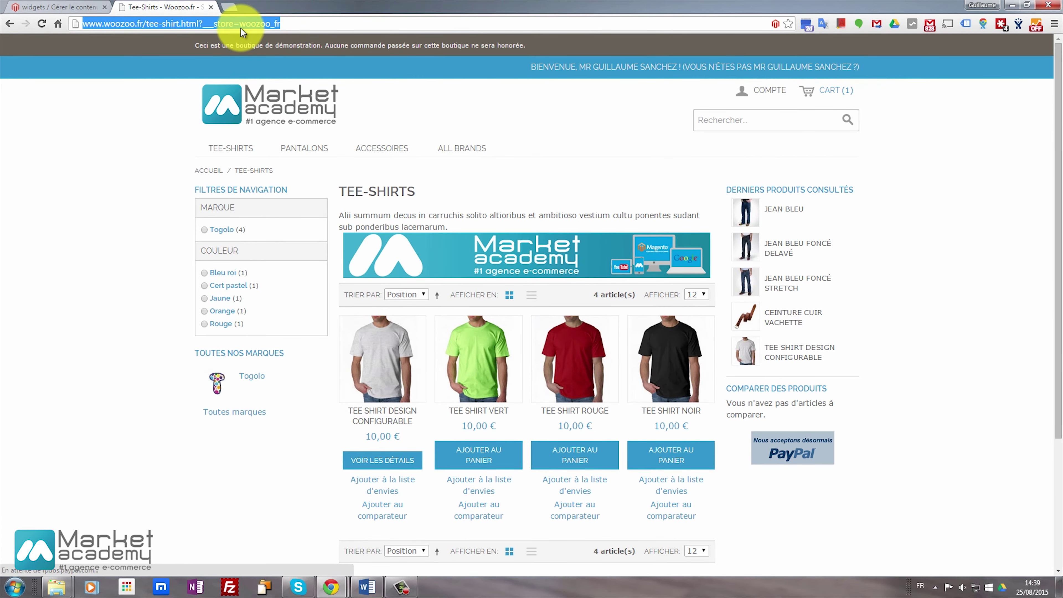
click(63, 6)
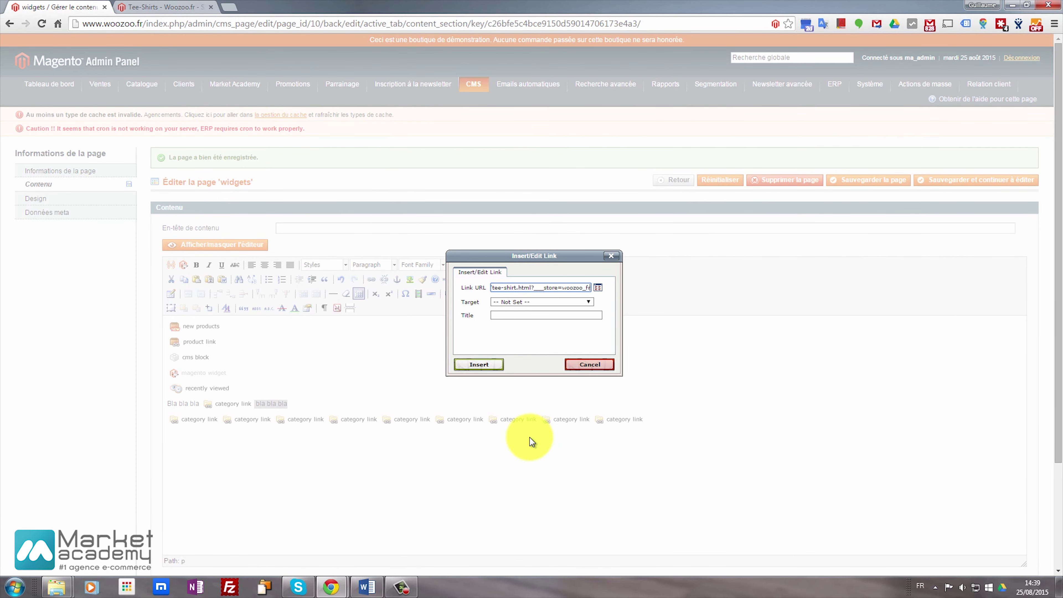
Review the pasted link URL, cancel the link and leave the page editor without saving.
drag(527, 287, 422, 286)
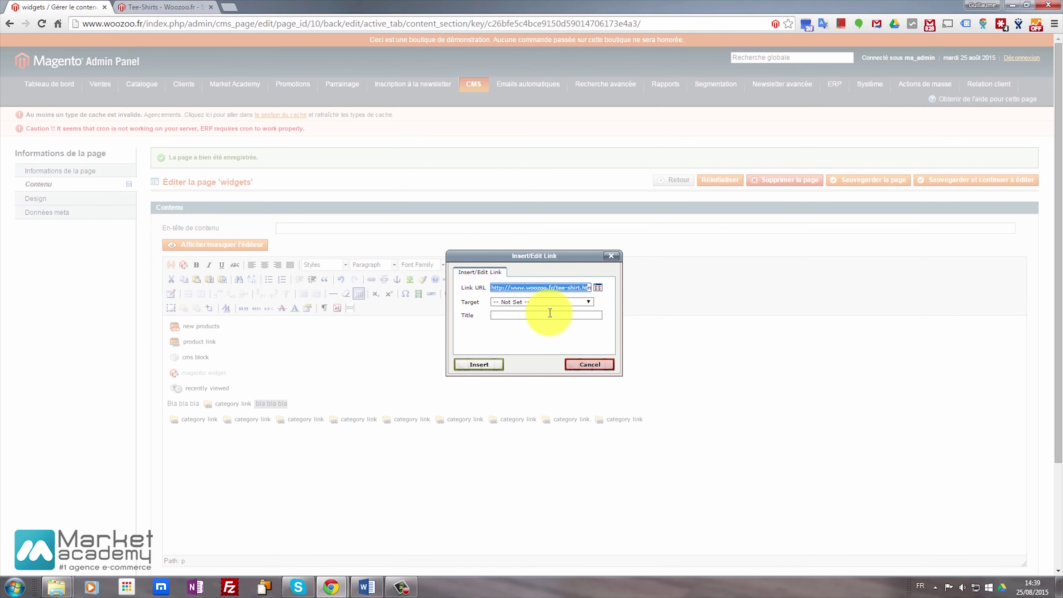
drag(552, 286, 596, 291)
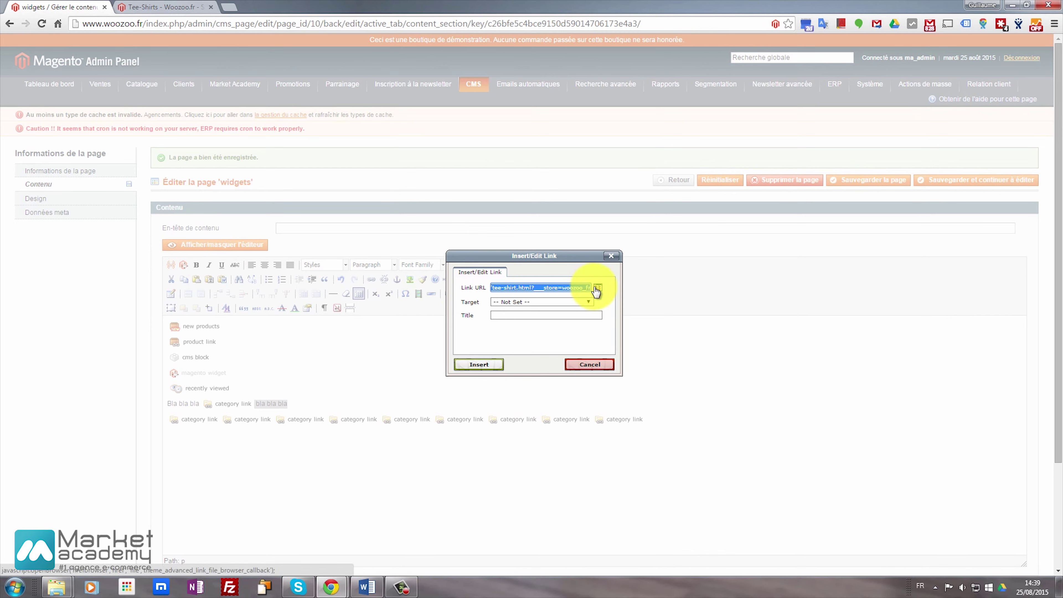
click(529, 287)
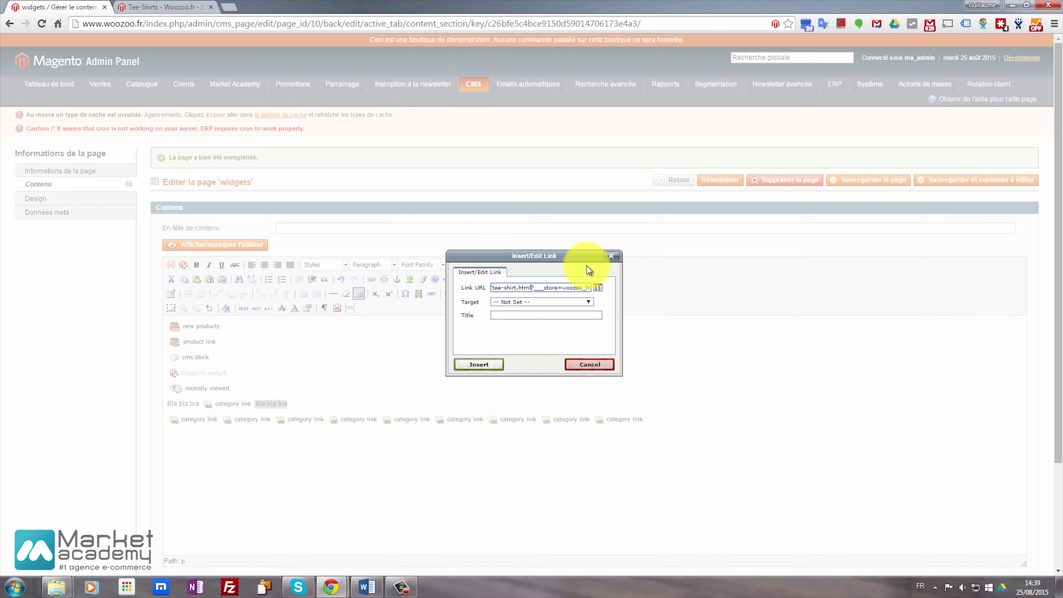
click(612, 256)
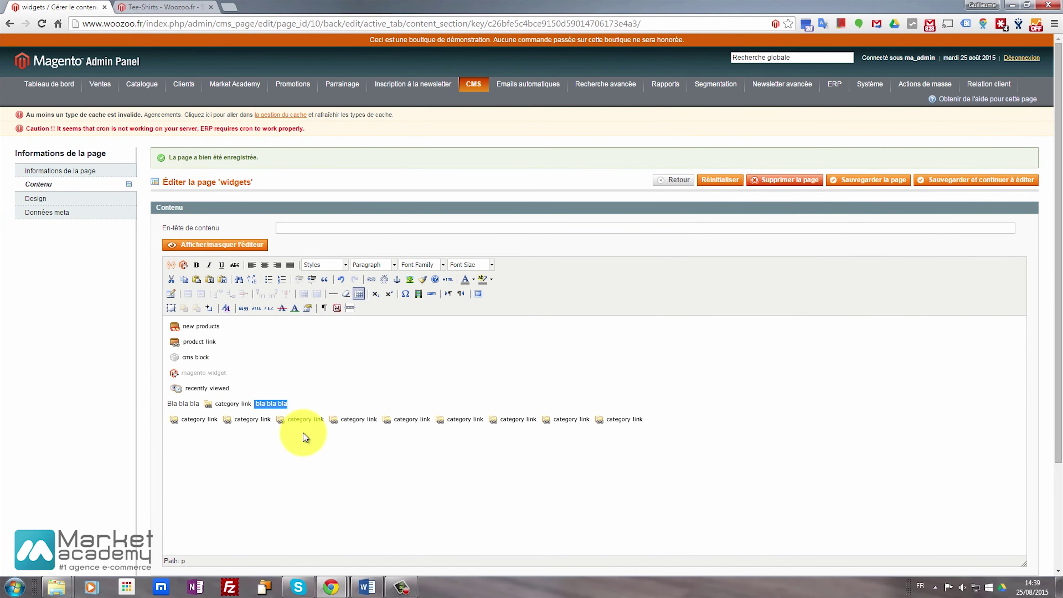
click(682, 183)
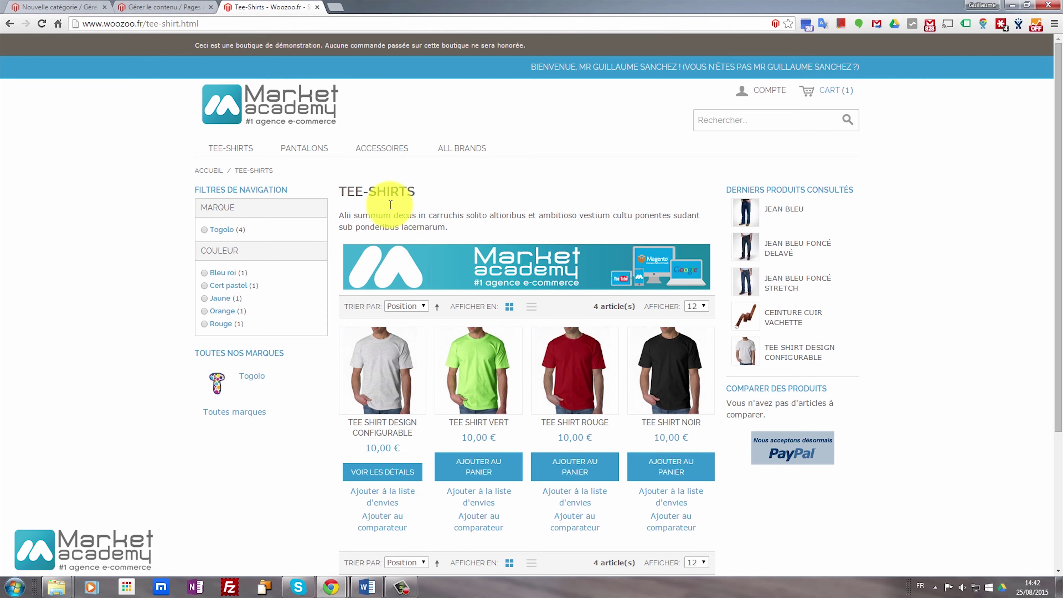
Open the Tee-Shirts category's display settings in the admin and check its display mode and assigned CMS block.
click(46, 7)
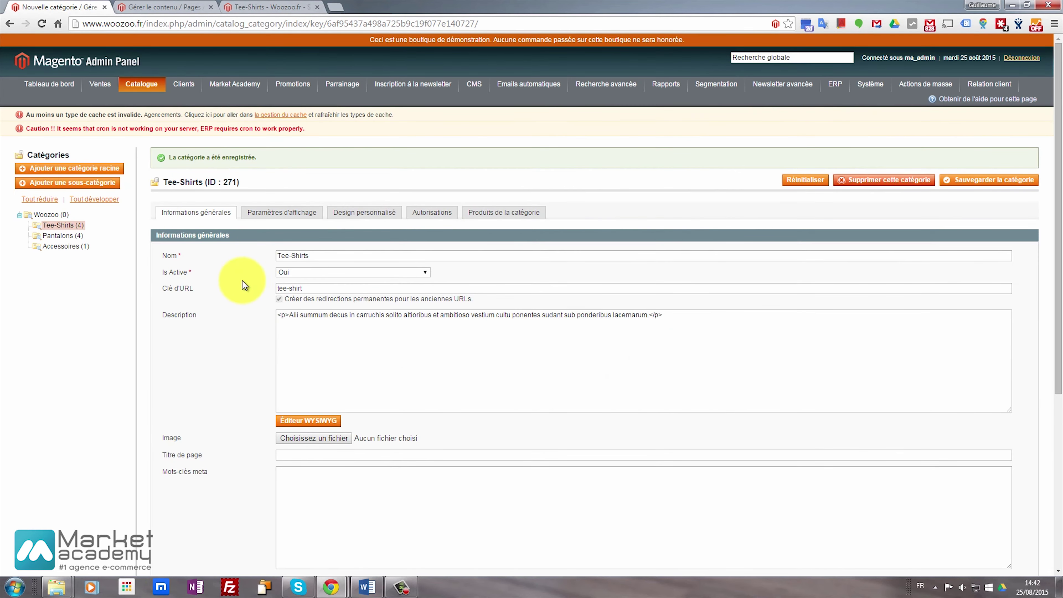
click(69, 222)
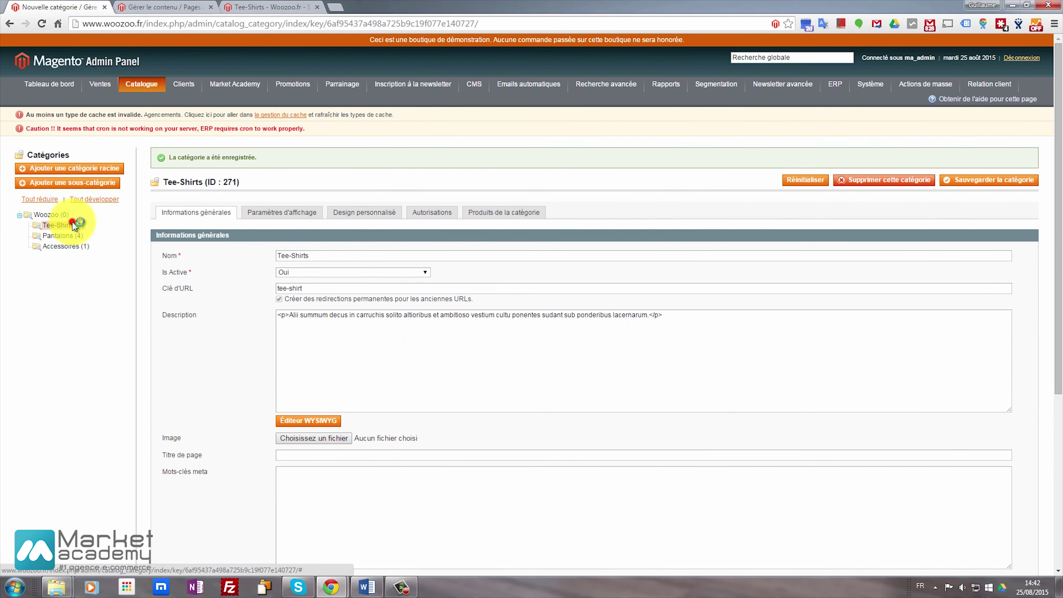
click(260, 217)
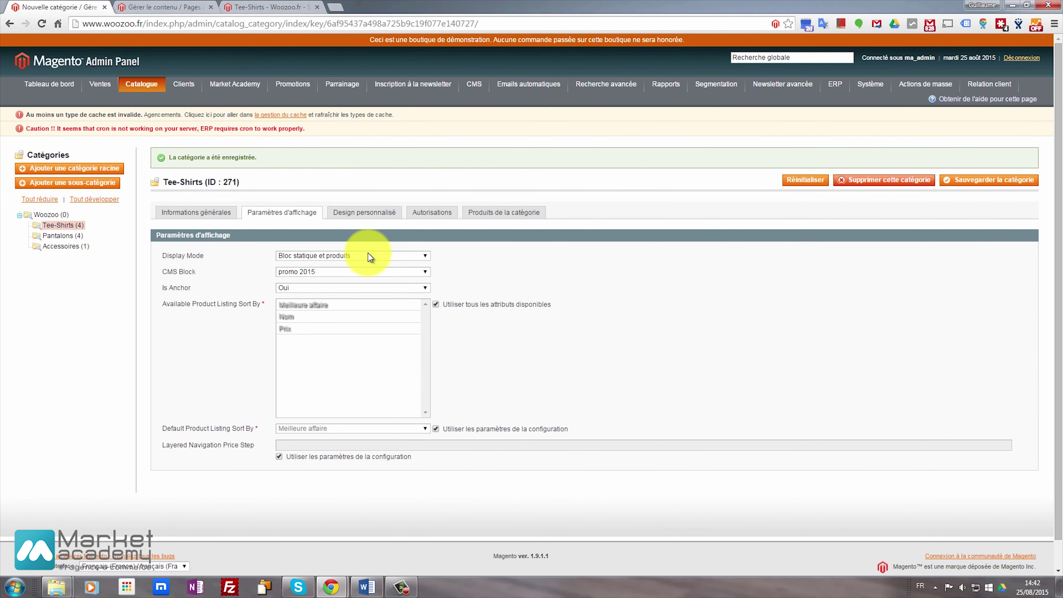
Open the promo 2015 static block for editing and start a new line below the banner image.
mouse_move(468, 87)
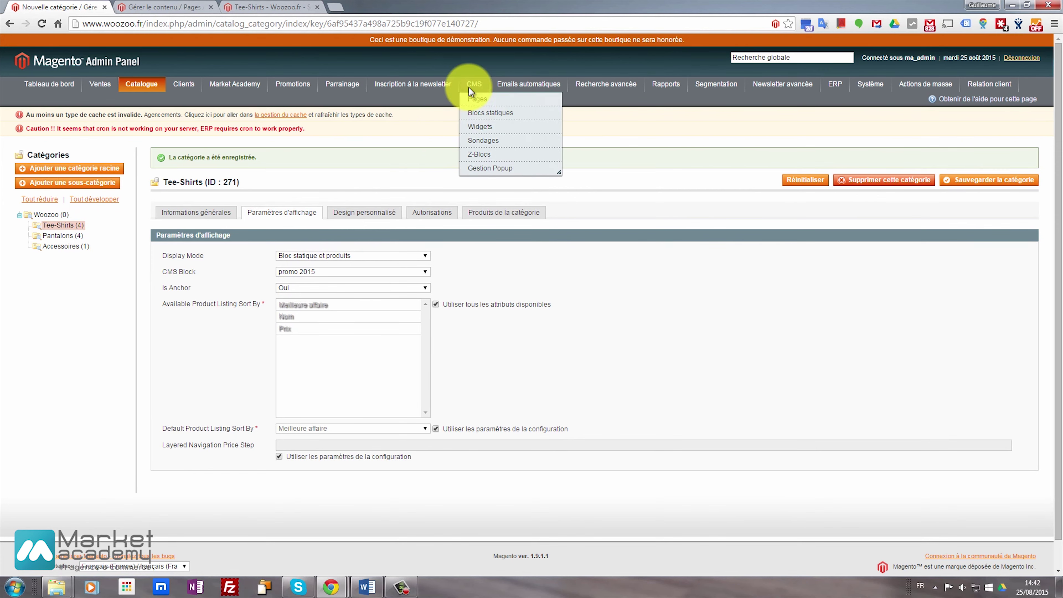
click(475, 108)
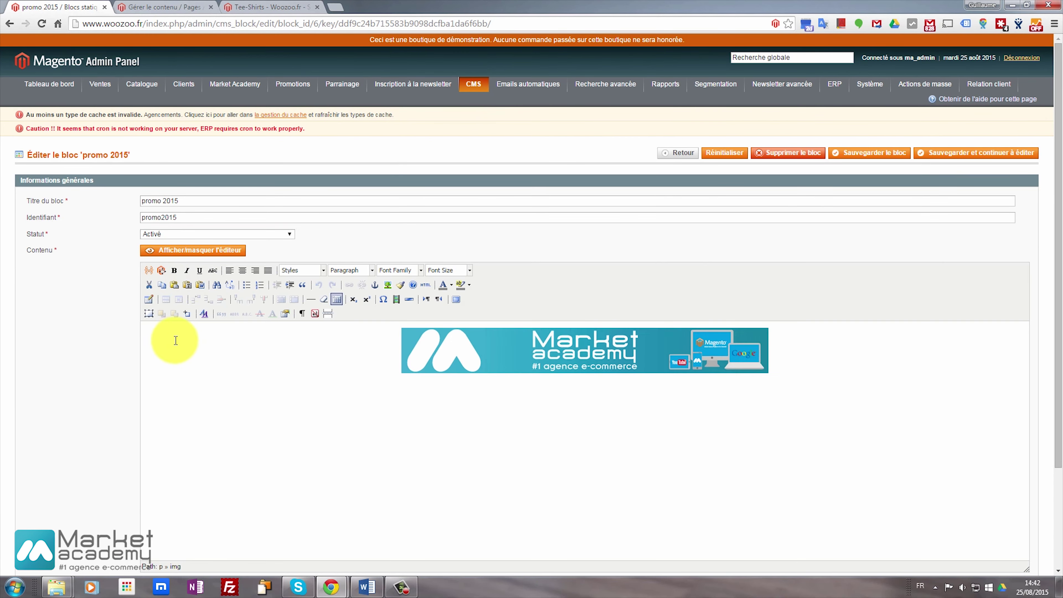
click(844, 360)
click(815, 375)
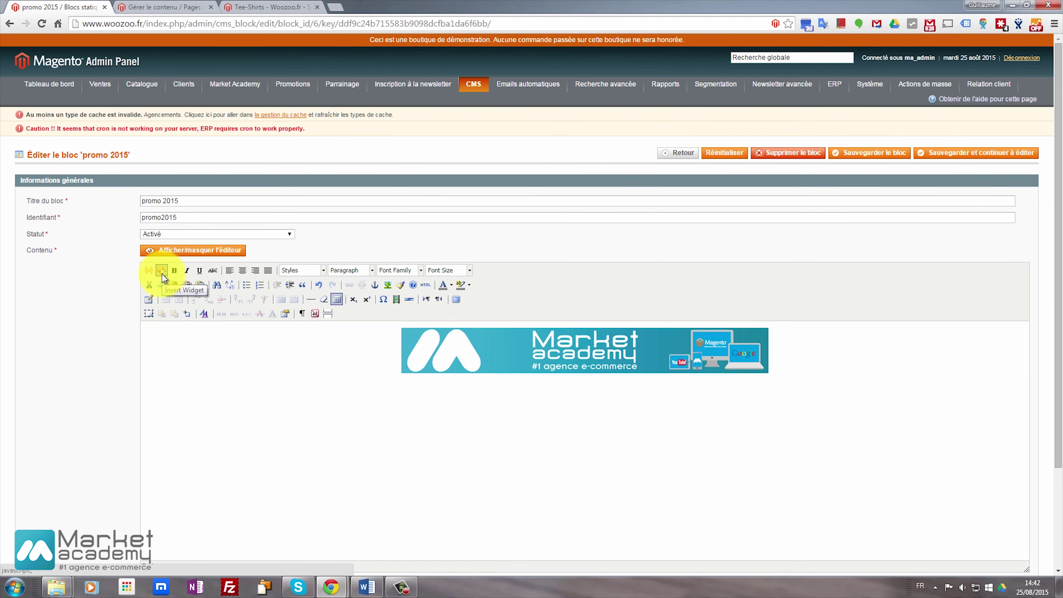
Open the content of the widgets CMS page and copy its recently viewed widget.
click(179, 5)
click(59, 6)
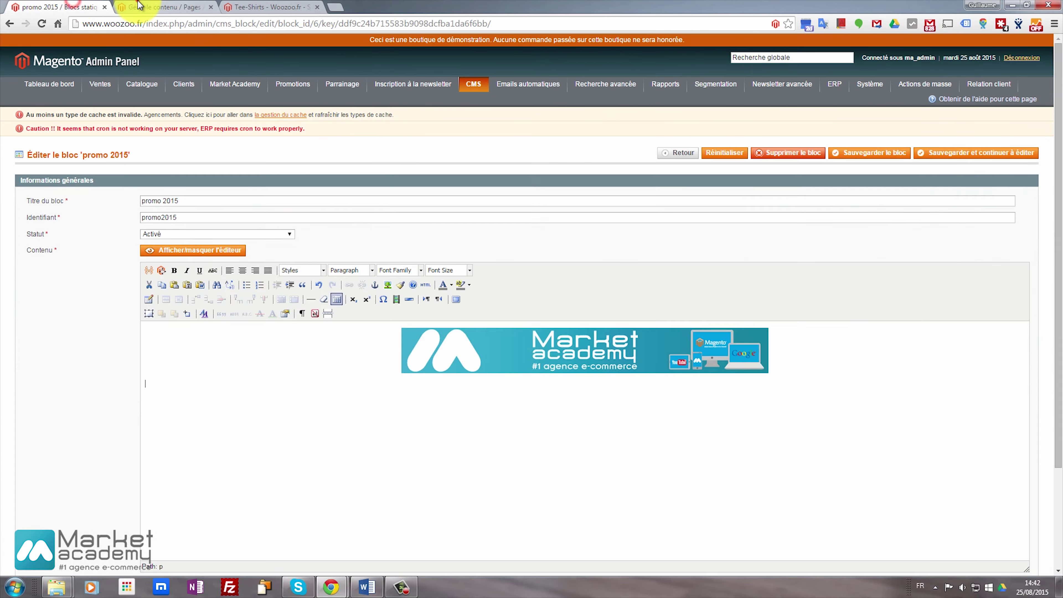
click(138, 6)
click(231, 331)
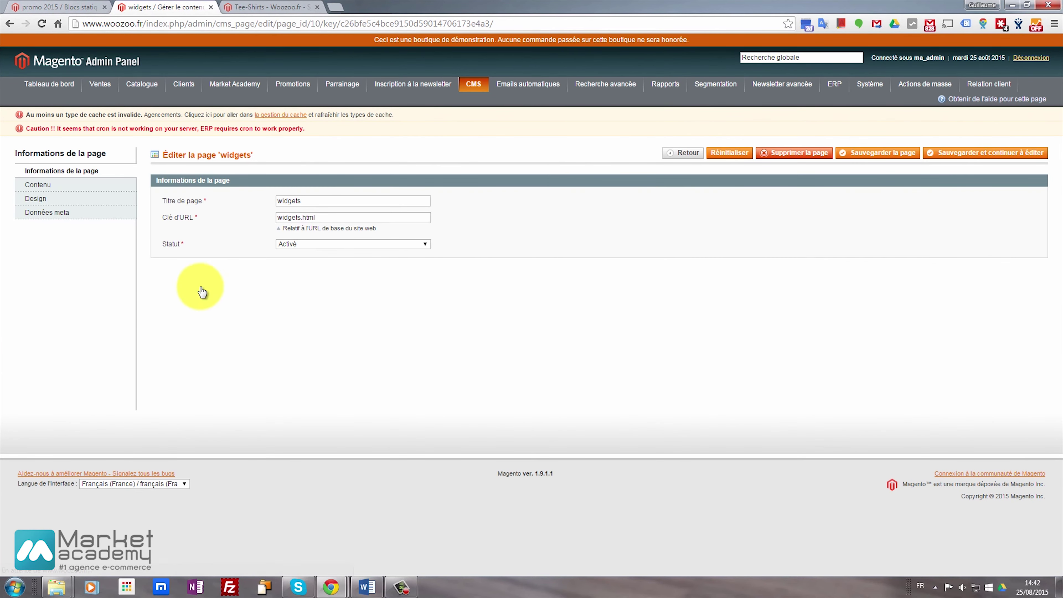
click(58, 189)
click(193, 361)
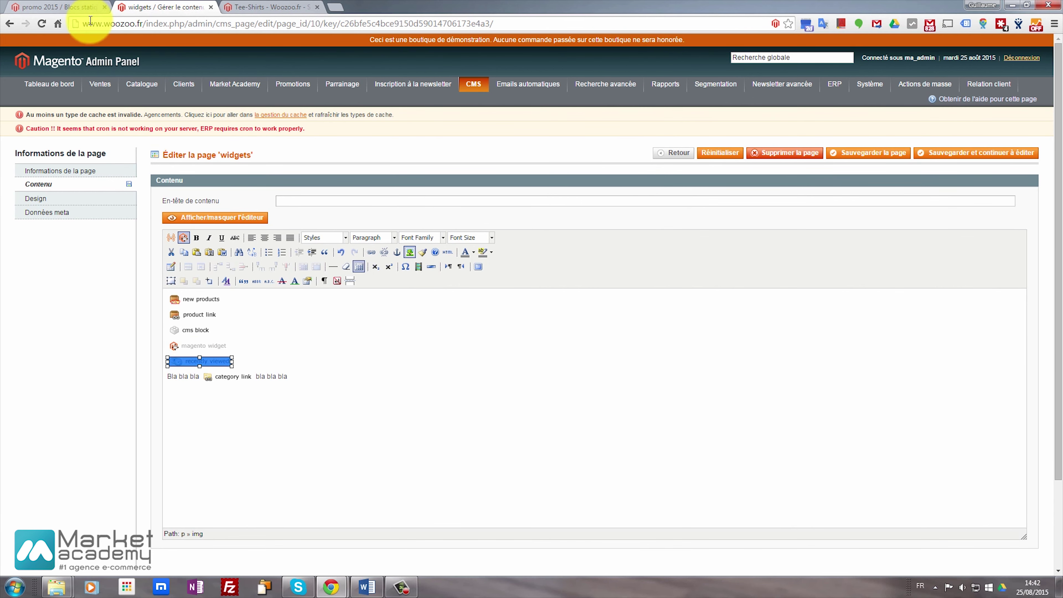
Paste the recently viewed widget below the banner in the promo 2015 static block.
click(76, 5)
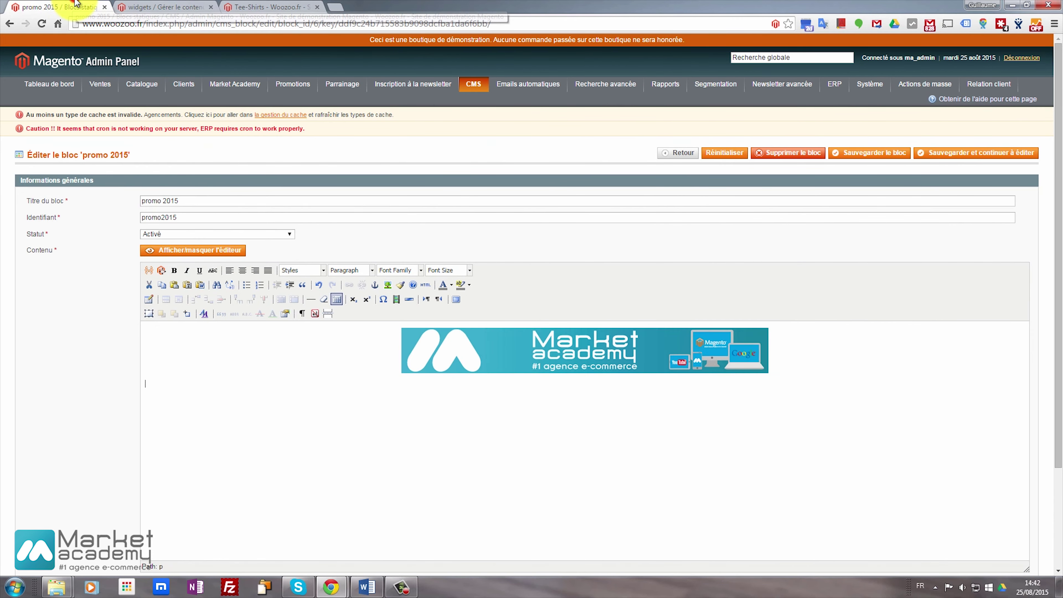
click(194, 392)
key(ctrl+v)
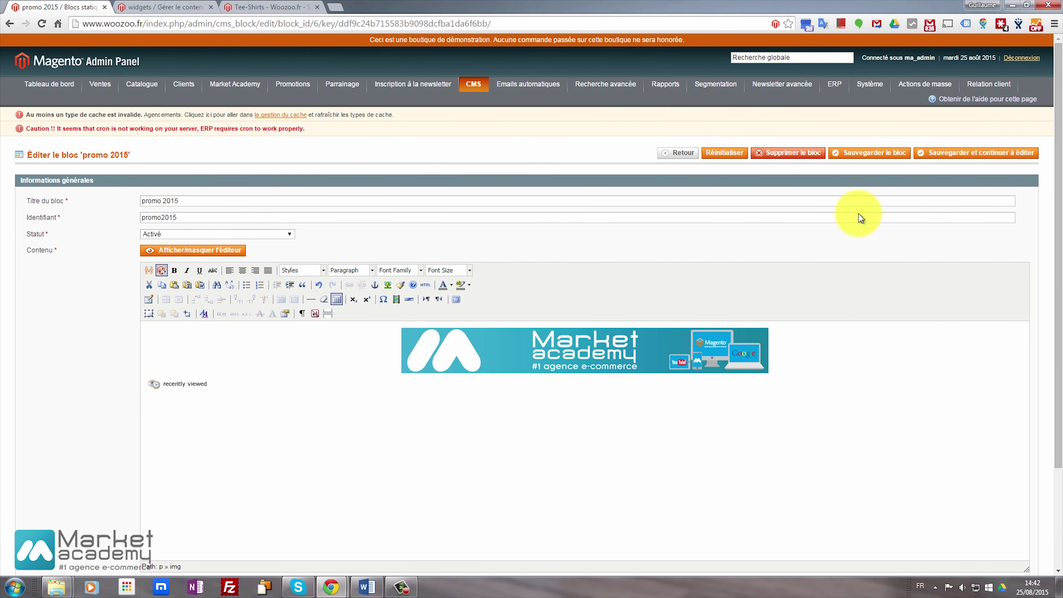
Save the promo 2015 block without leaving its editor and reload the Tee-Shirts storefront page to check the recently viewed widget.
click(968, 166)
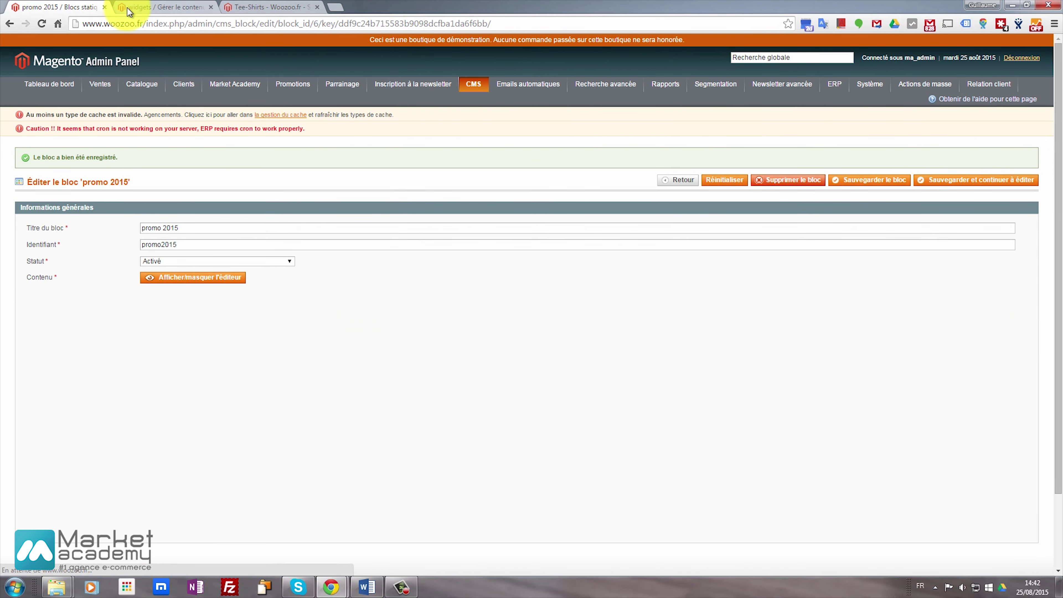
click(272, 7)
key(F5)
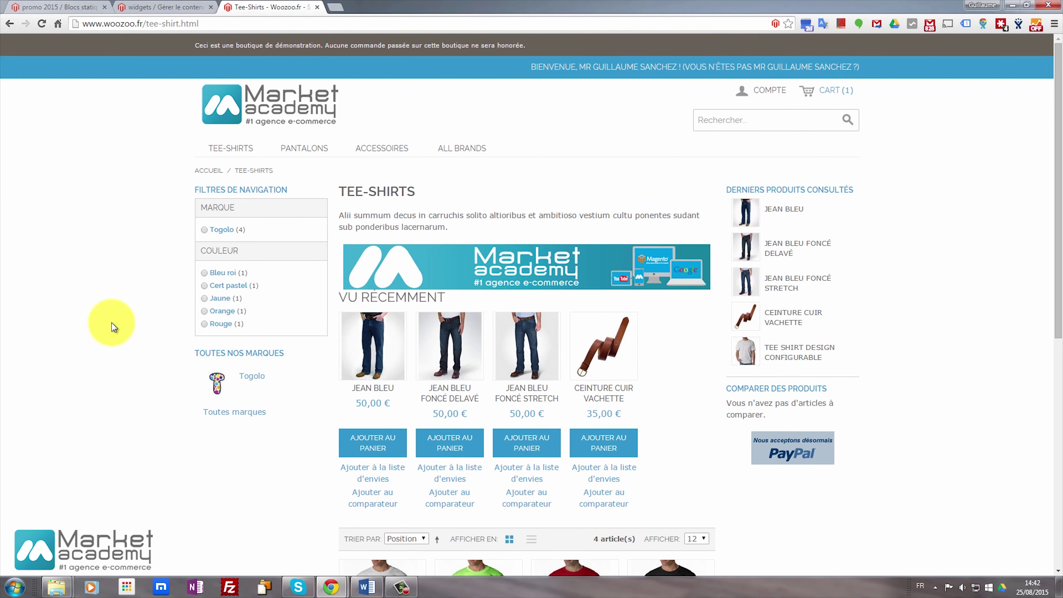
scroll(247, 367, down, 1)
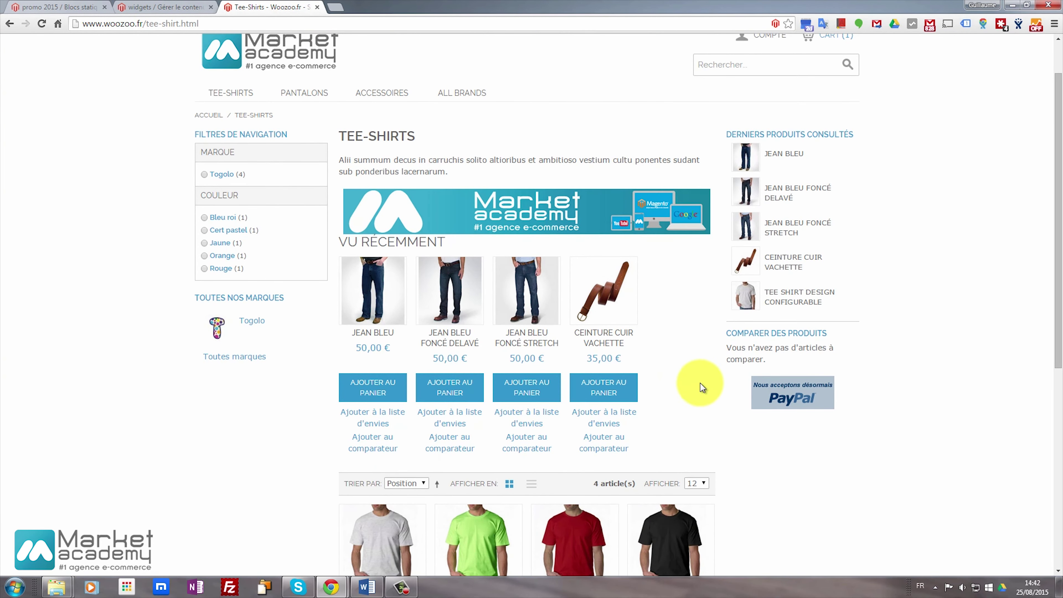
Set the recently viewed widget in the promo 2015 block to display 5 products and save the block.
click(165, 8)
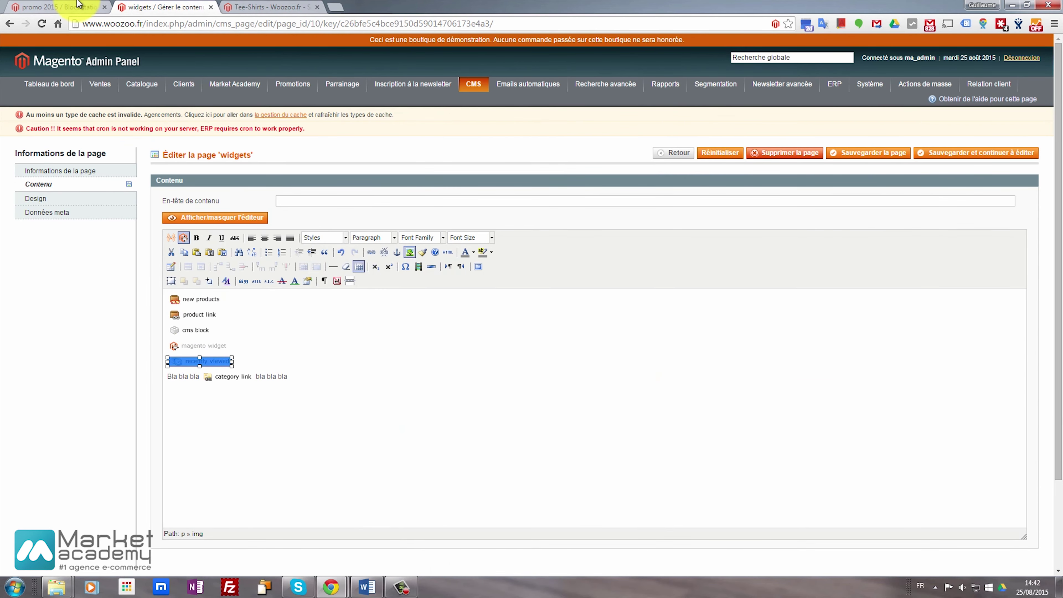
click(63, 7)
double_click(184, 412)
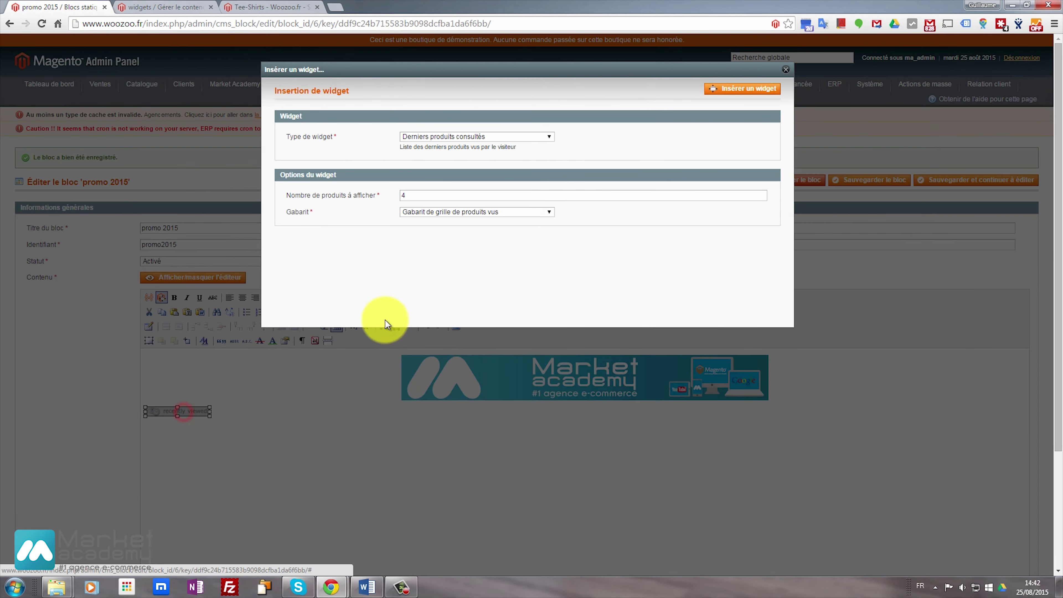
click(410, 195)
text(5)
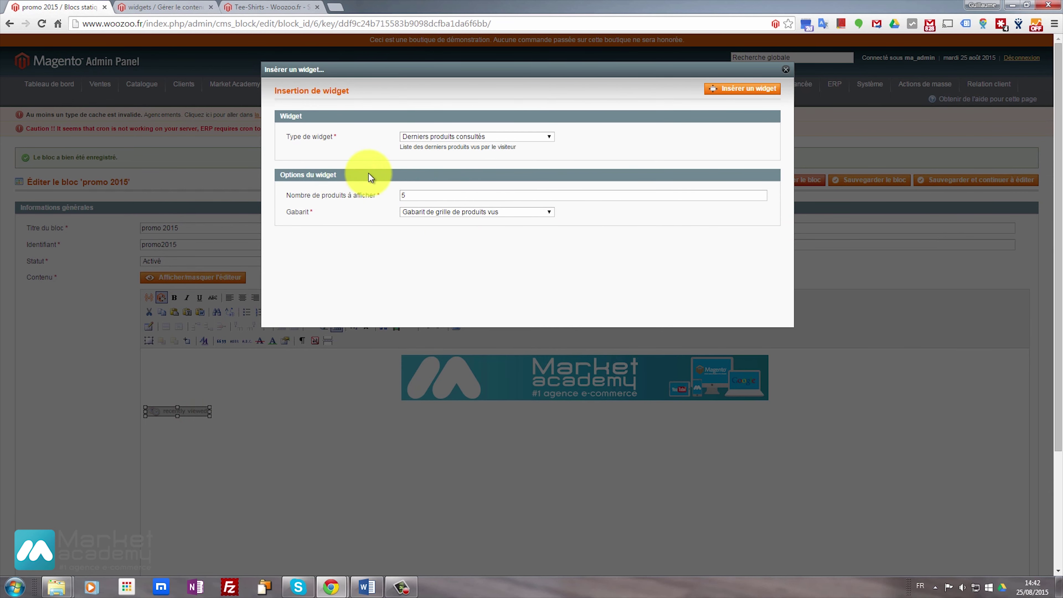
click(736, 92)
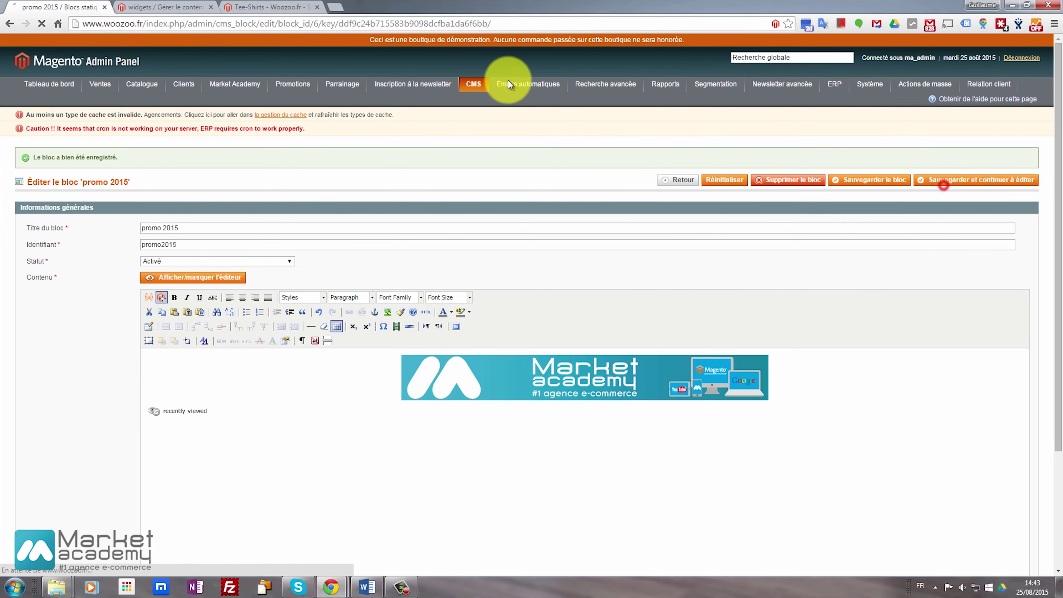
Reload the Tee-Shirts storefront page and examine its title, description, banner, recently viewed products and product list.
click(168, 7)
click(279, 5)
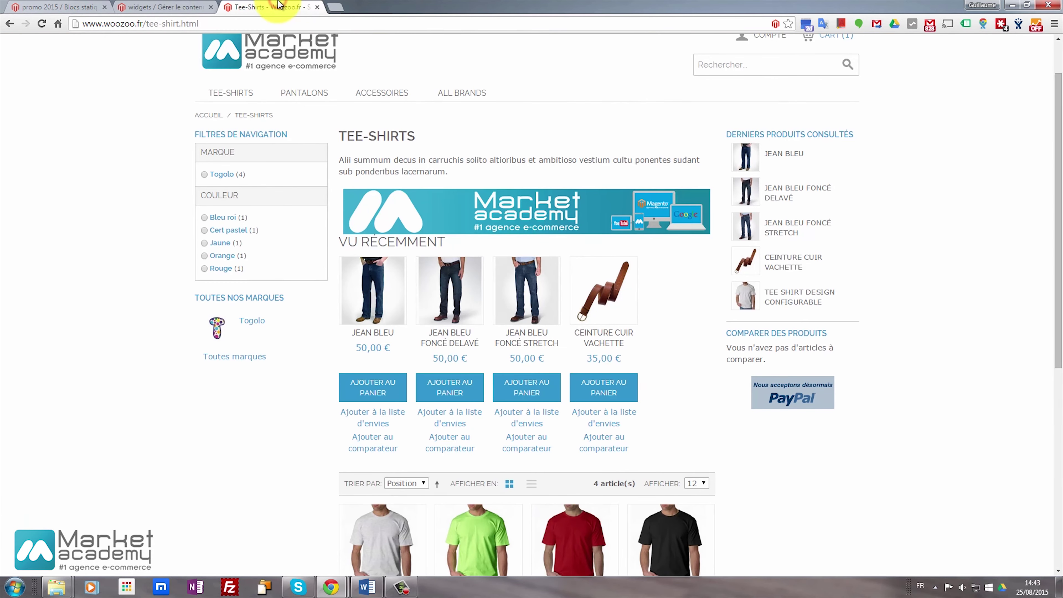
key(F5)
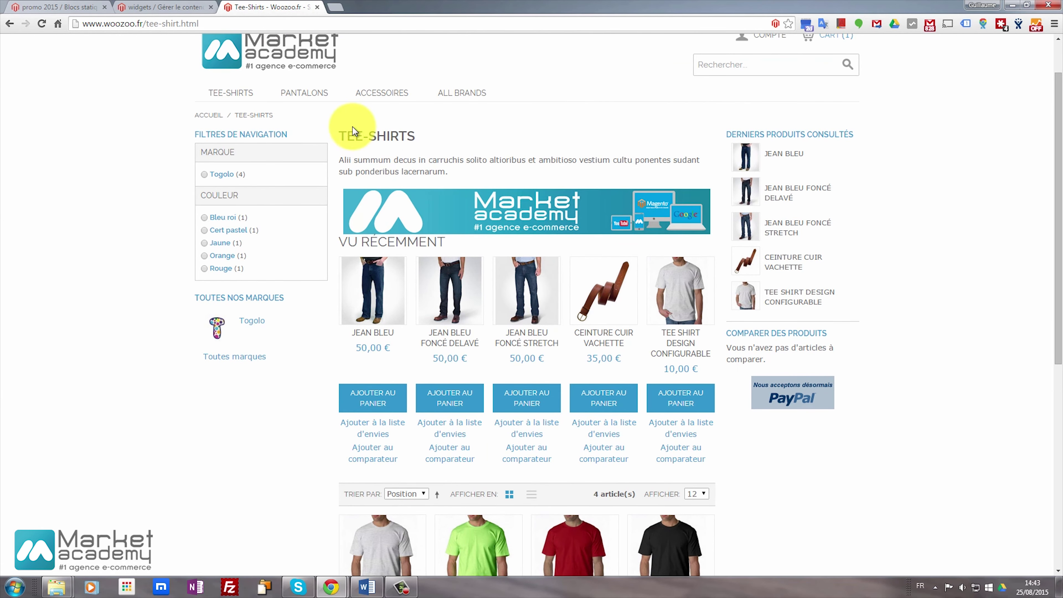
drag(348, 137, 416, 136)
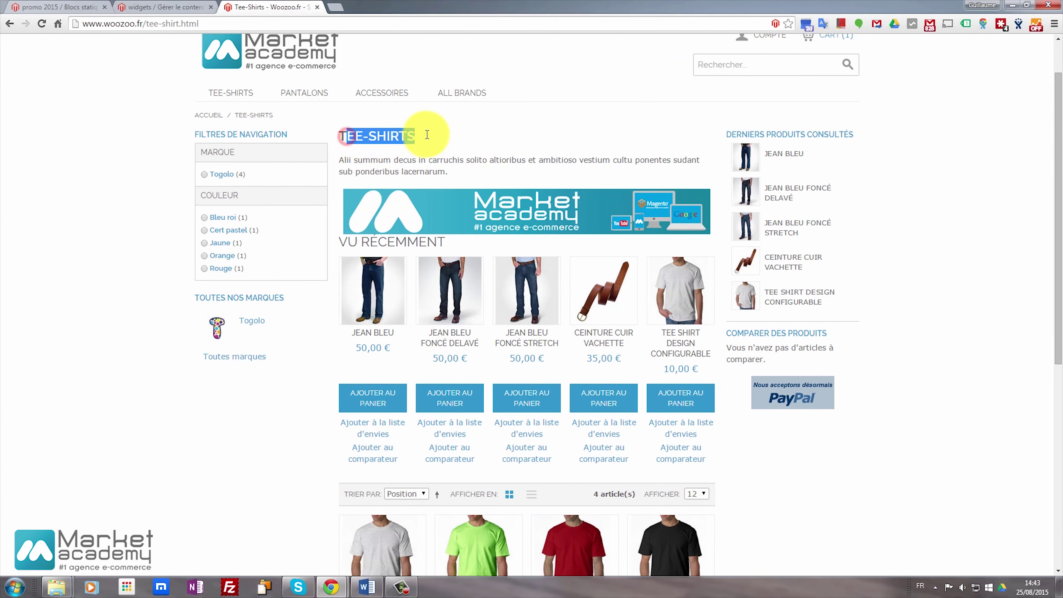
drag(448, 175, 325, 147)
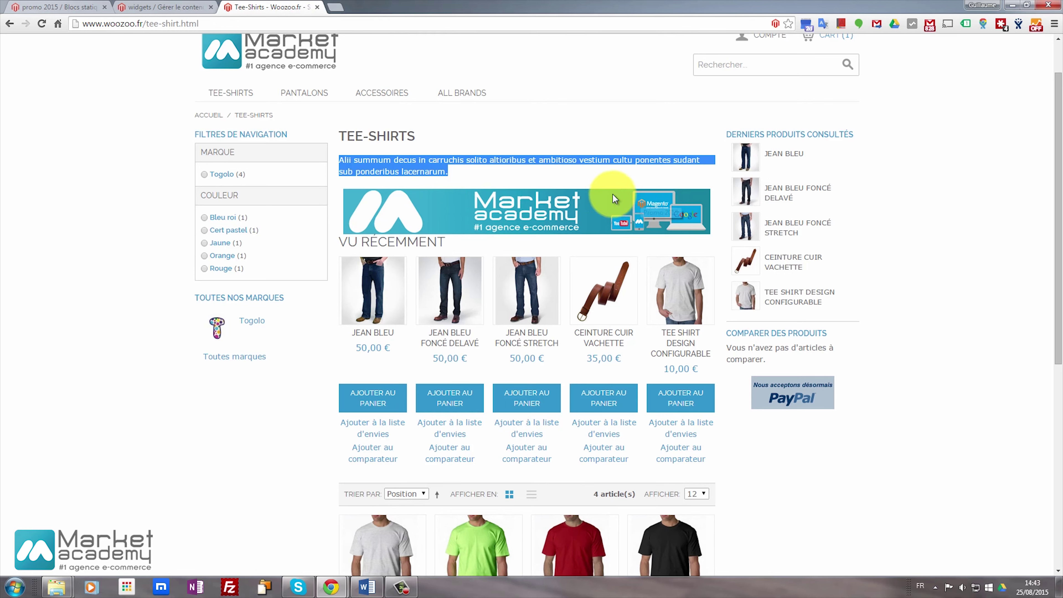
drag(349, 242, 482, 246)
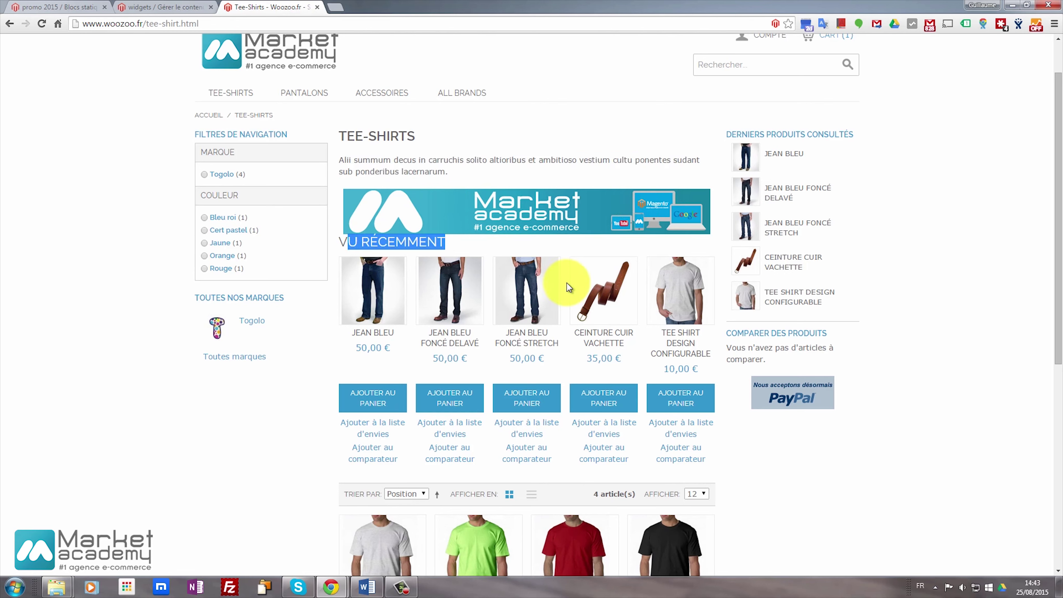
scroll(567, 285, down, 5)
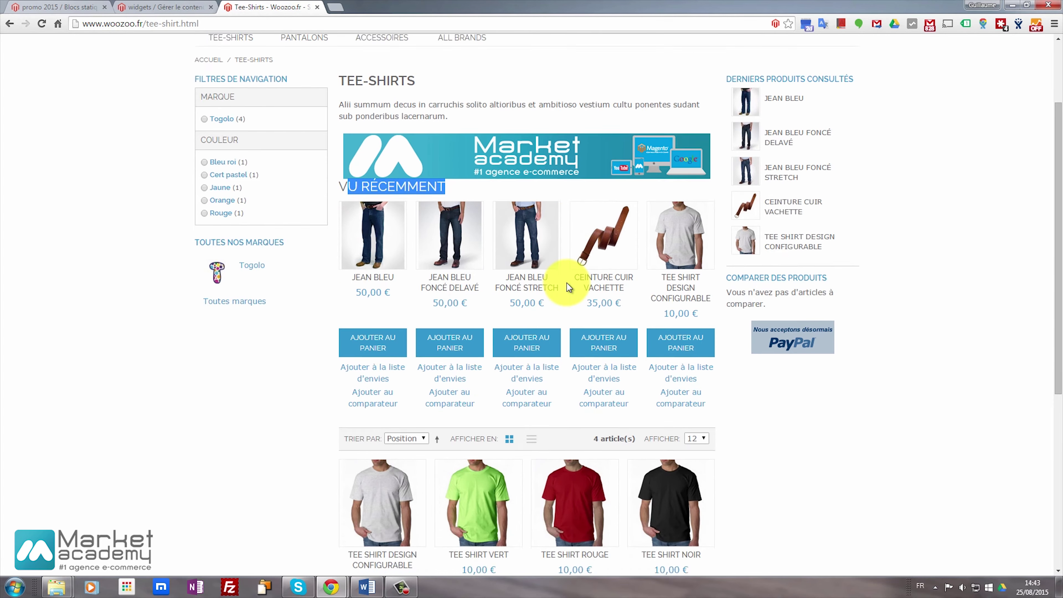
scroll(541, 334, up, 5)
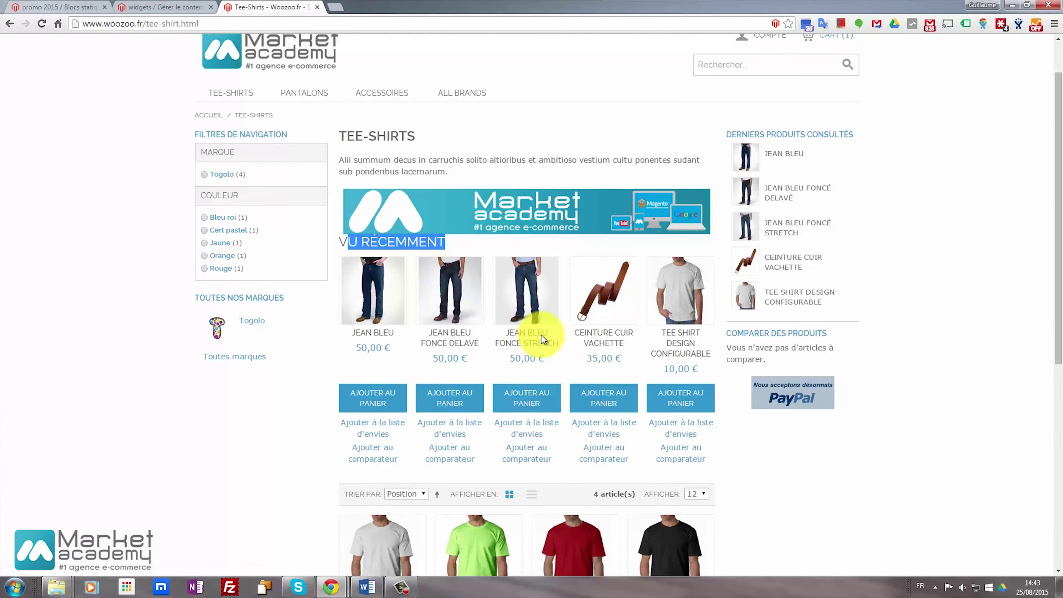
Delete the recently viewed widget from the promo 2015 block, save the block and reload the Tee-Shirts storefront page.
click(165, 8)
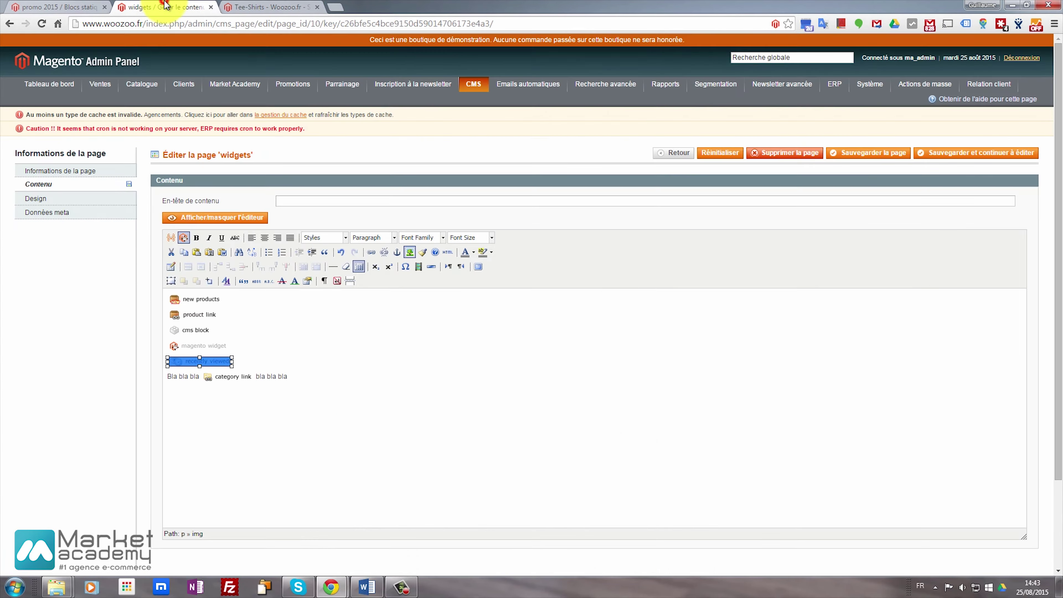
click(65, 12)
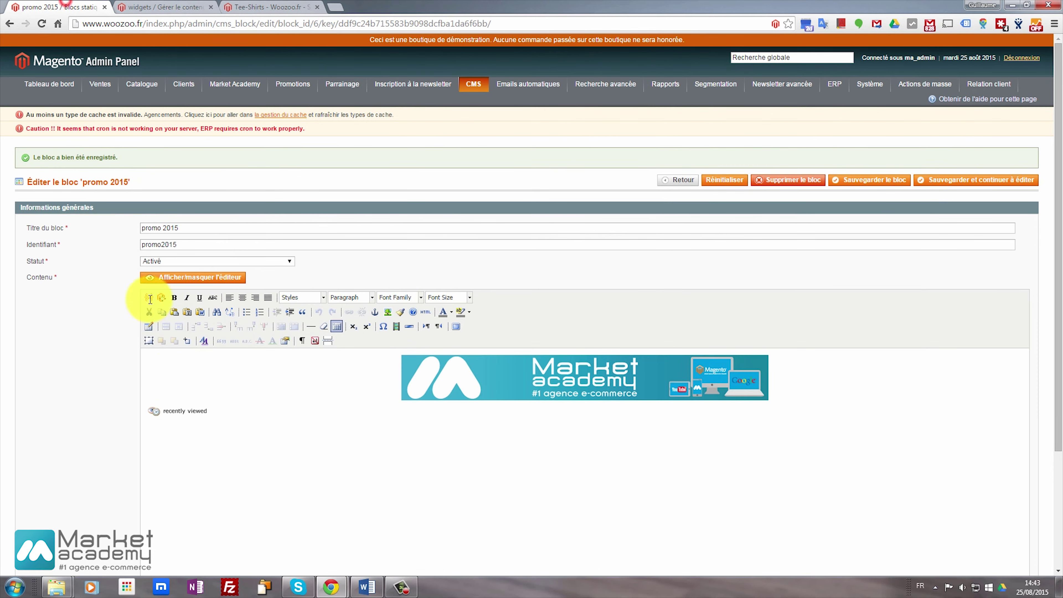
click(171, 414)
key(Delete)
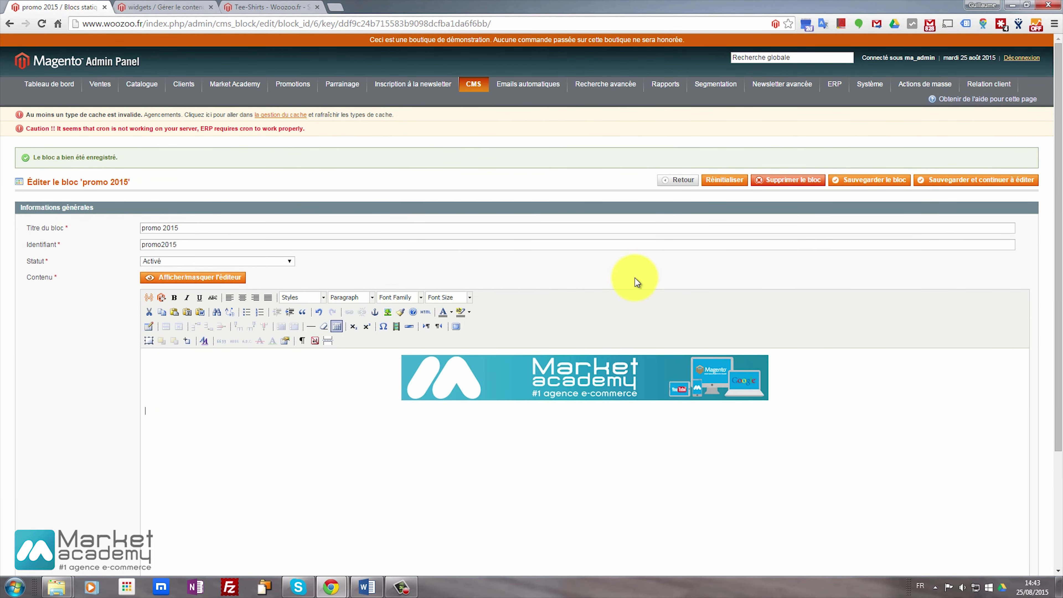
click(959, 181)
click(272, 8)
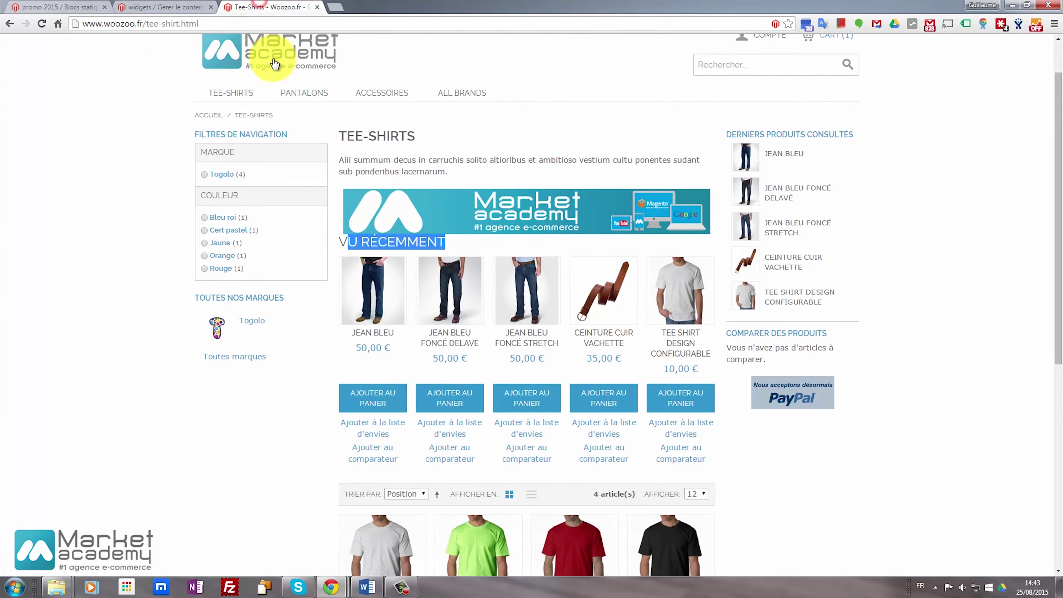
key(F5)
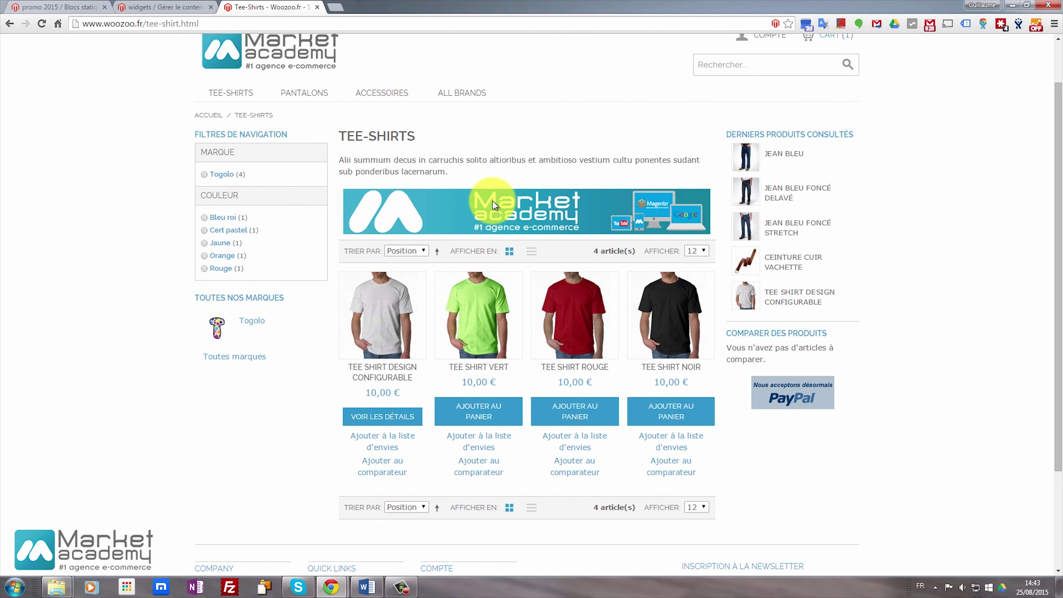
Add an empty line after the banner in the promo 2015 block, save it and reload the Tee-Shirts storefront page.
click(171, 7)
click(71, 6)
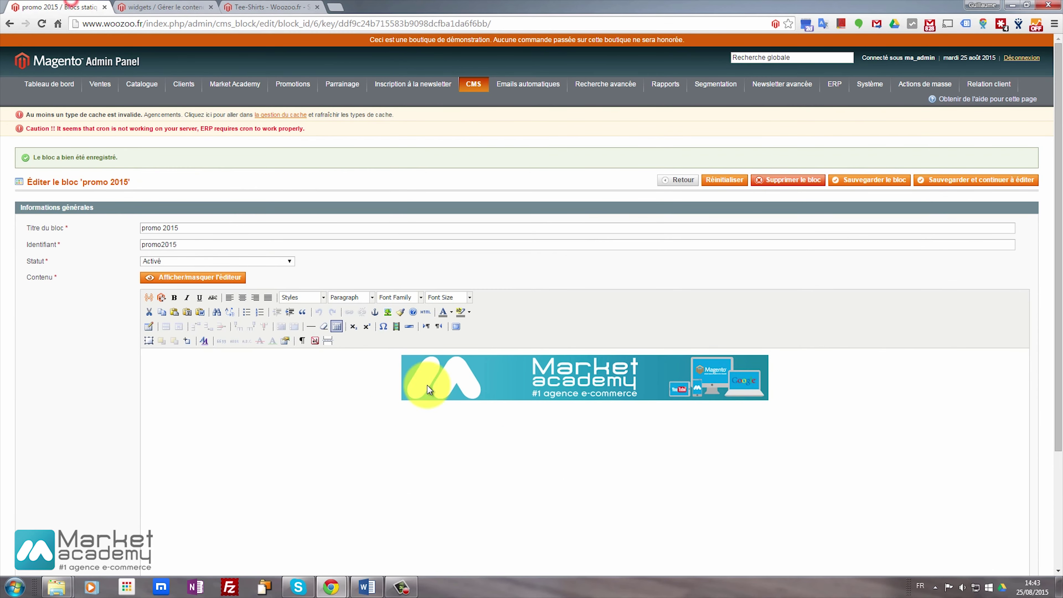
click(843, 403)
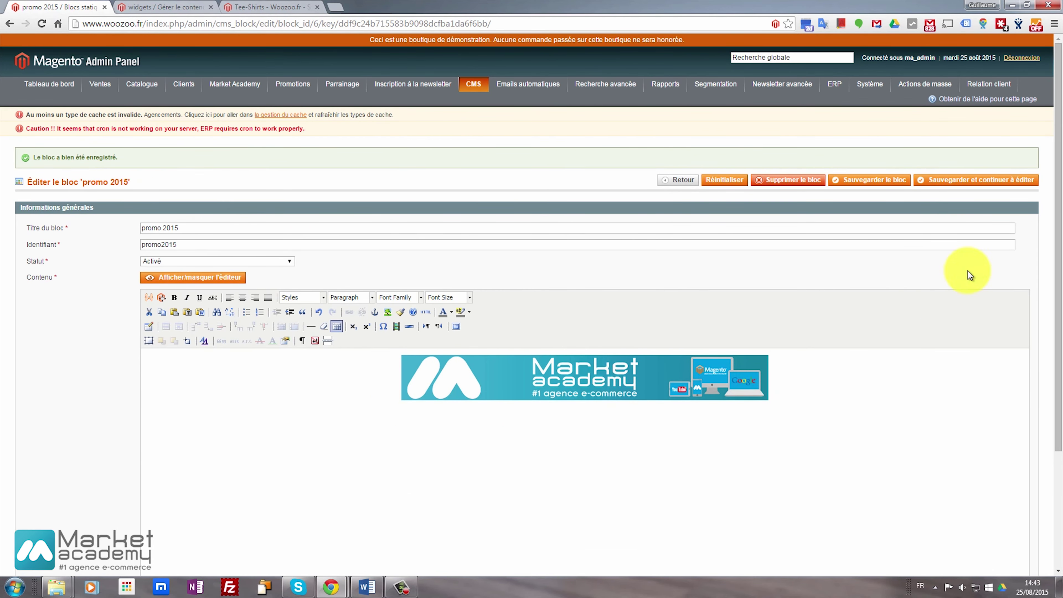
click(973, 181)
click(266, 6)
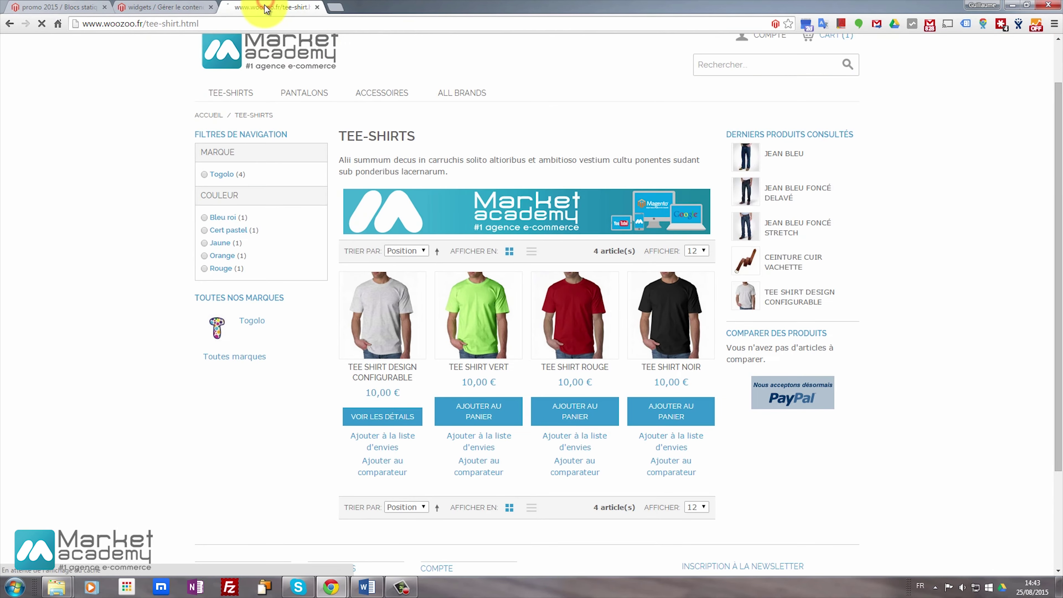
key(F5)
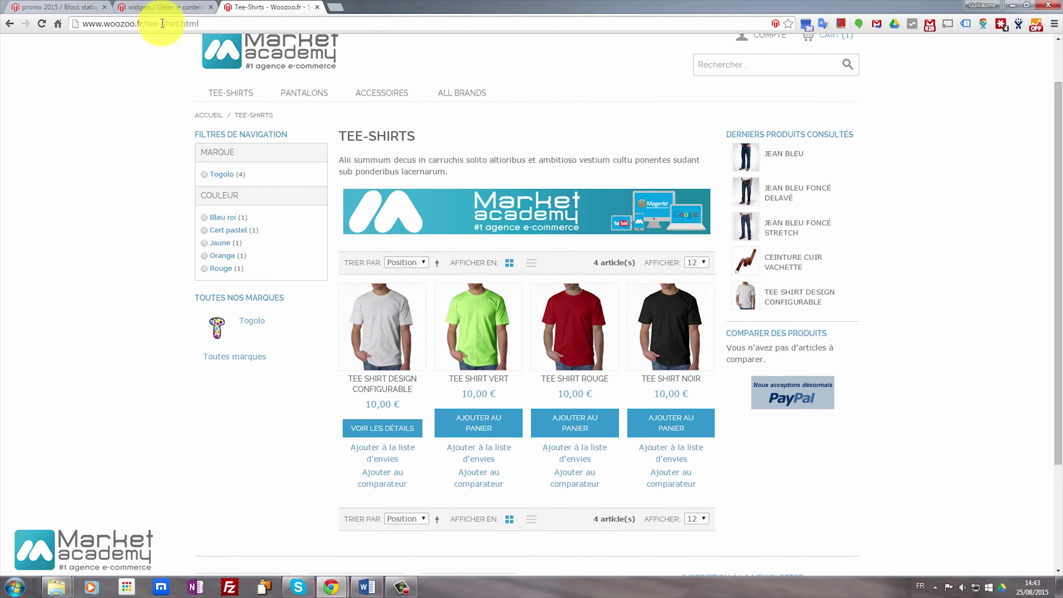
Open the storefront page widgets.html and look through the widgets it displays.
drag(148, 23, 200, 24)
text(widgets.html)
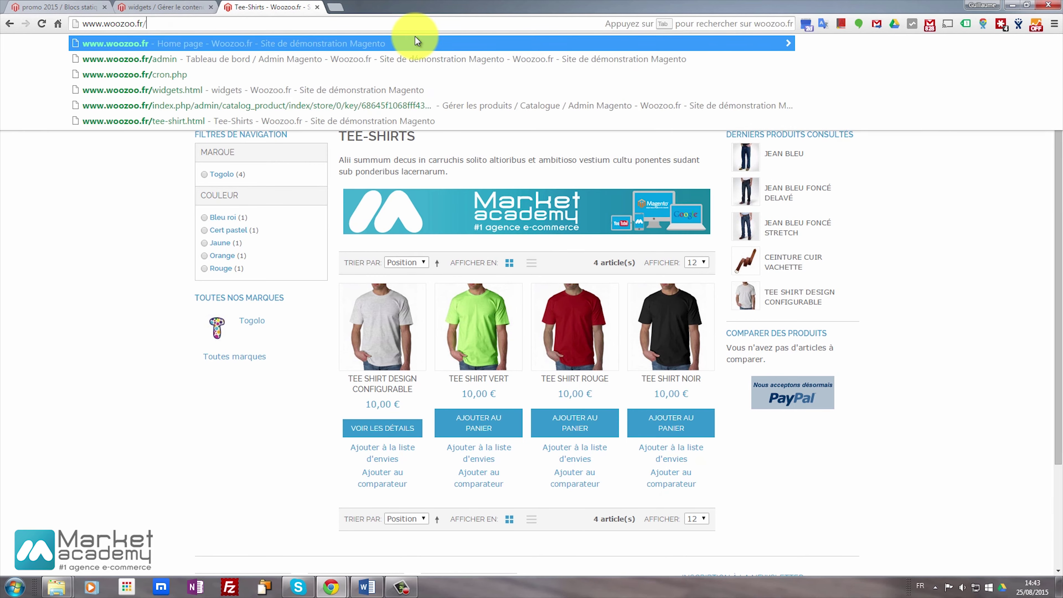
key(Return)
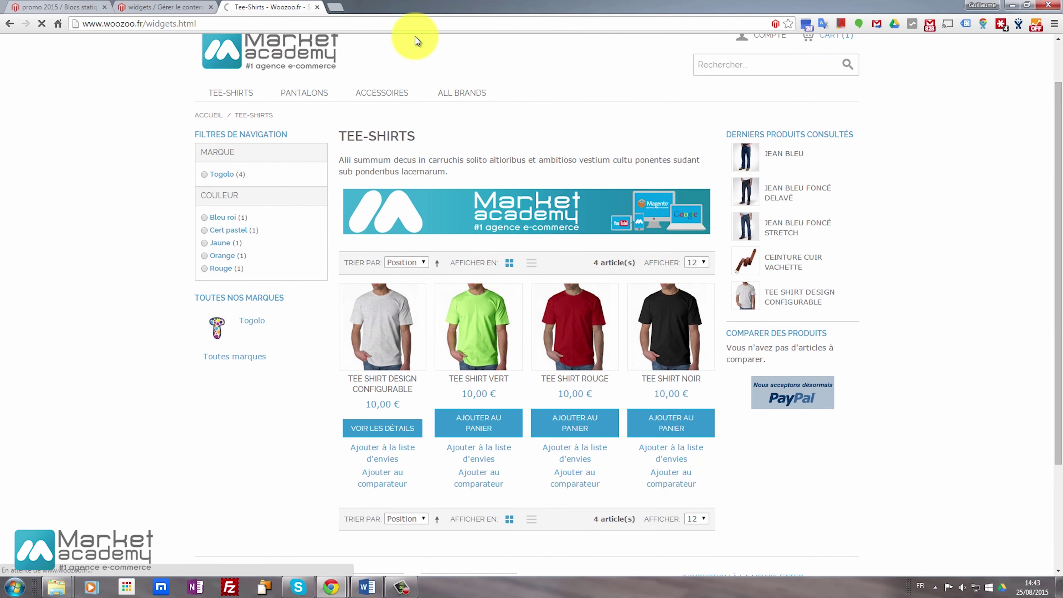
scroll(126, 272, down, 5)
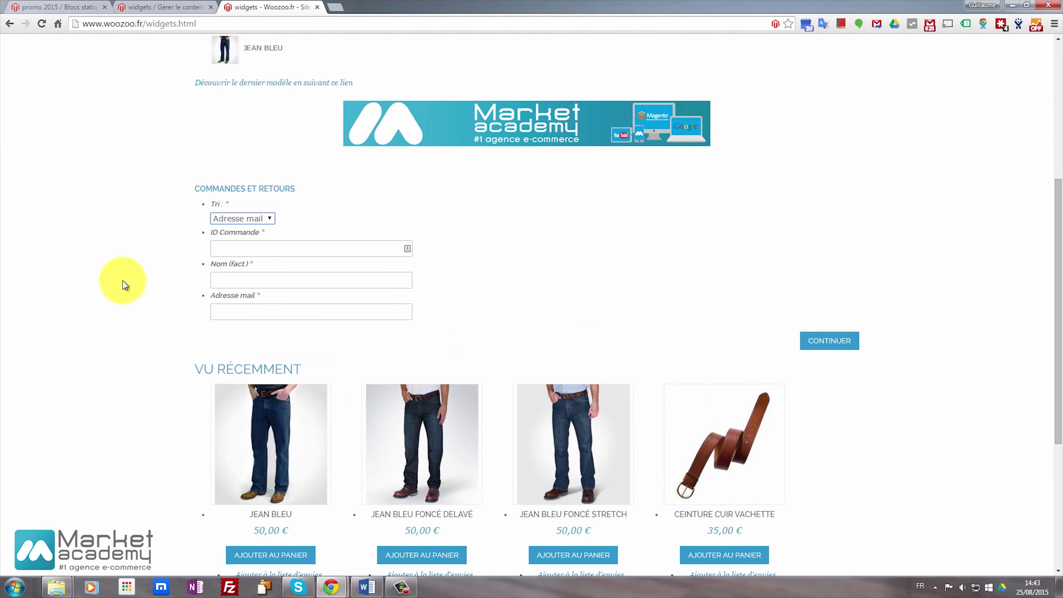
scroll(123, 281, down, 5)
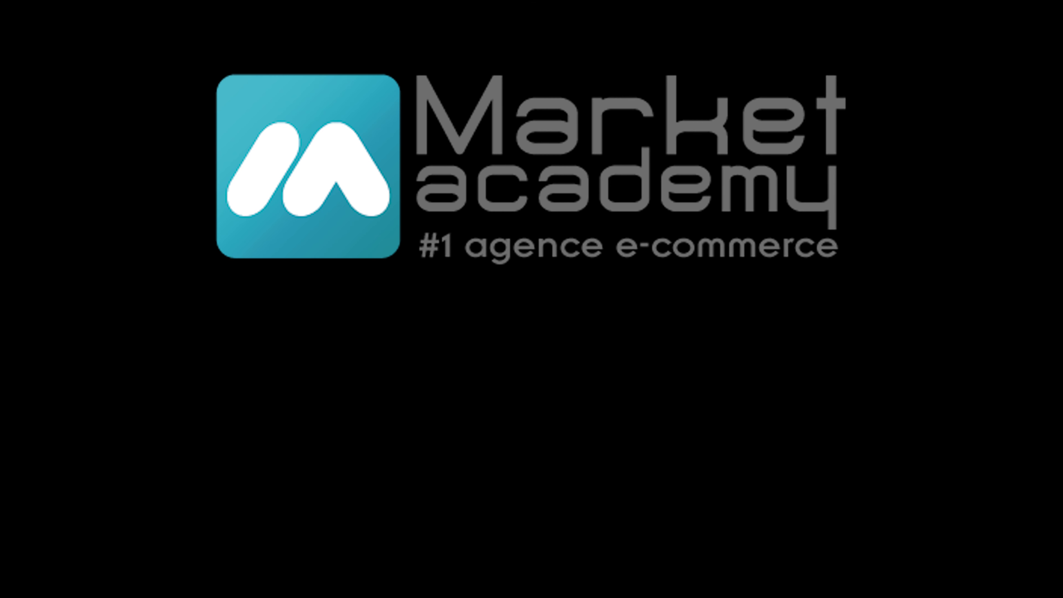